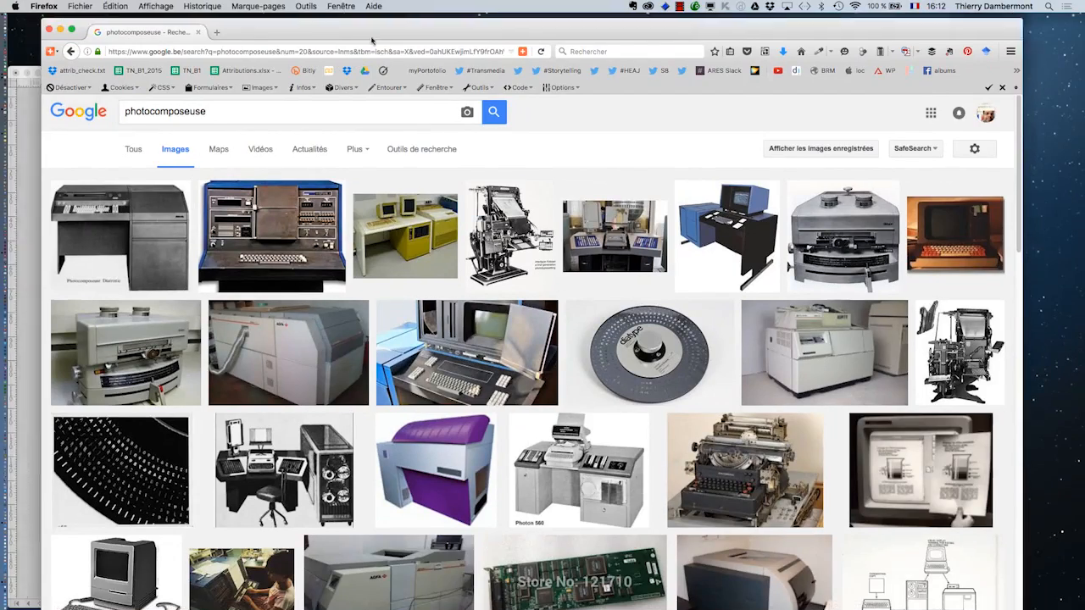
Close the browser window with the photocomposeuse image results and switch to the InDesign document deuxieme-doc-06.indd
{"action": "left_click_drag", "start_coordinate": [371, 40], "coordinate": [580, 87]}
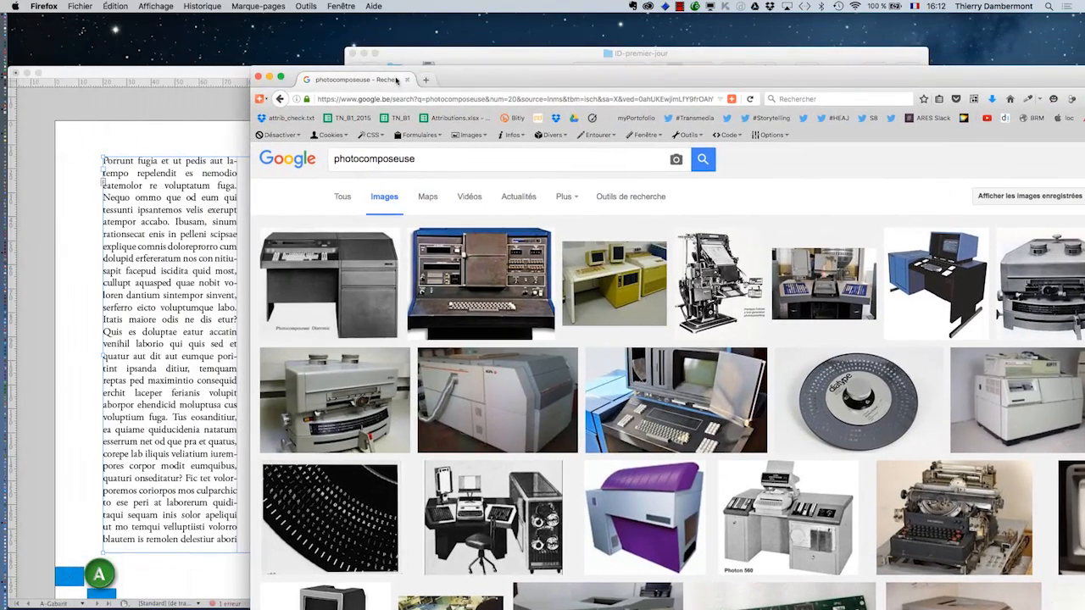
{"action": "left_click", "coordinate": [257, 77]}
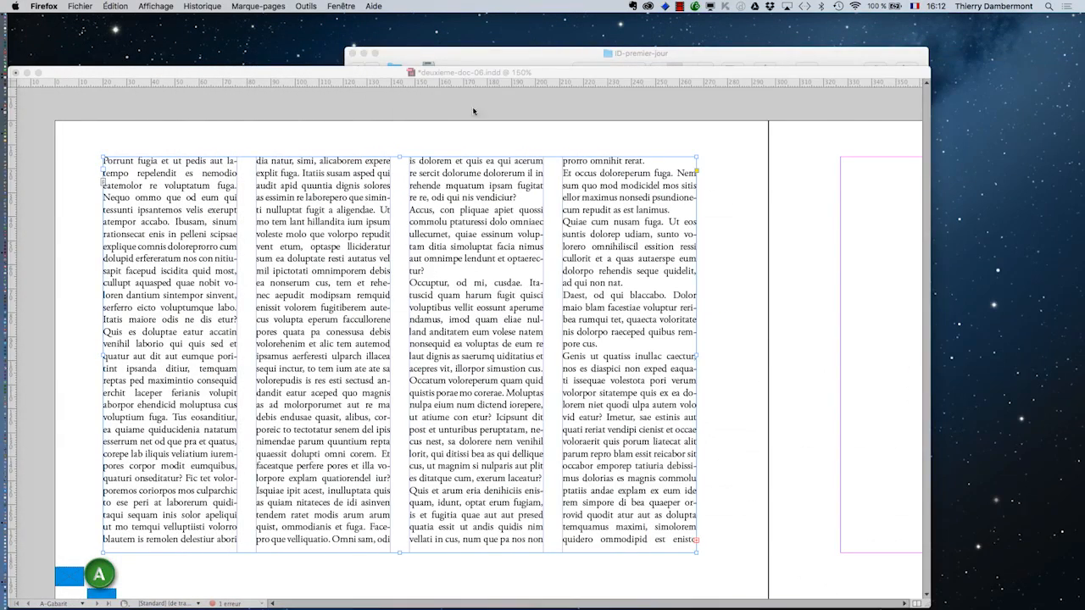
{"action": "left_click", "coordinate": [501, 73]}
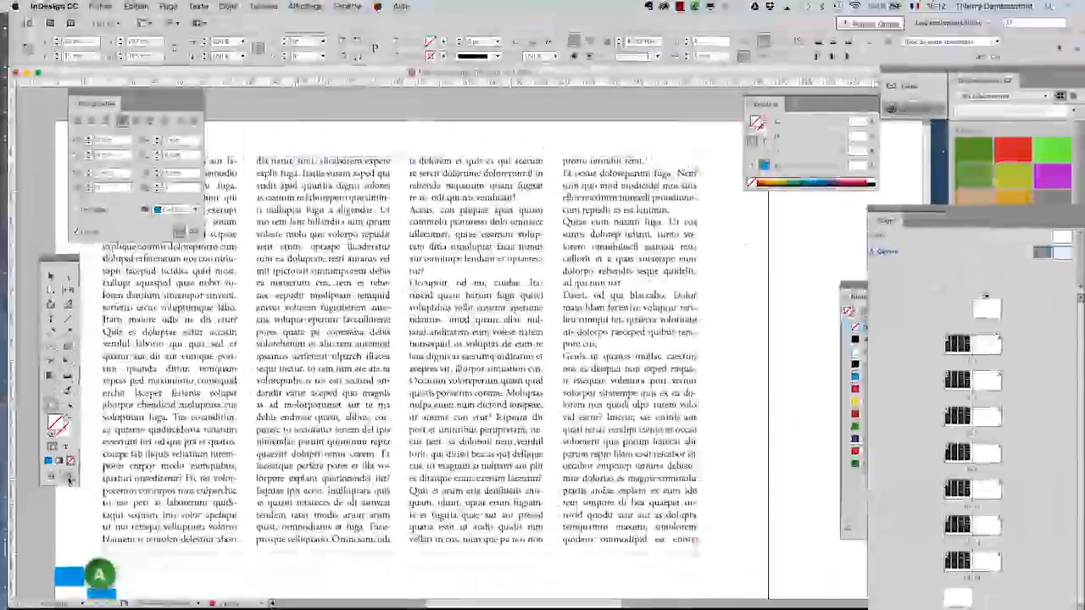
Check the A-Gabarit master spread in preview mode, return to normal view and select the four-column text frame
{"action": "left_click", "coordinate": [34, 76]}
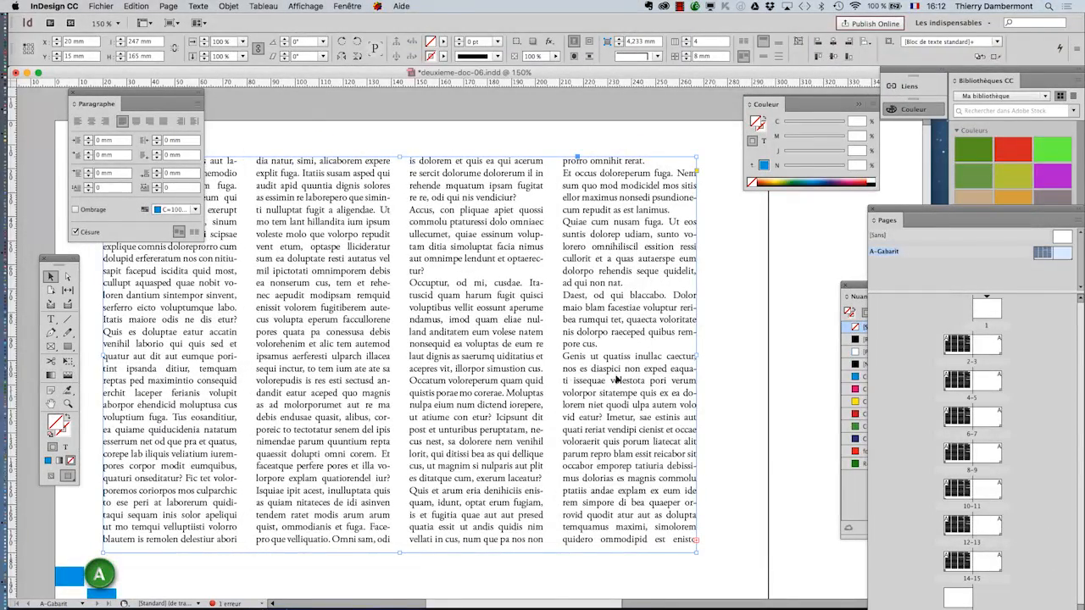
{"action": "left_click", "coordinate": [748, 381]}
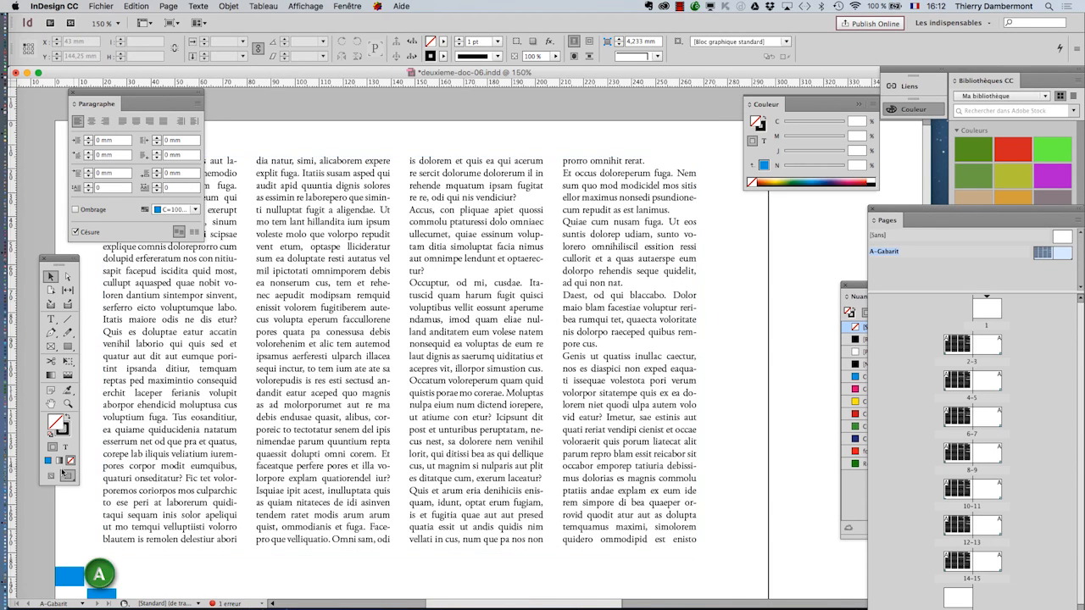
{"action": "key", "text": "w"}
{"action": "left_click", "coordinate": [396, 438]}
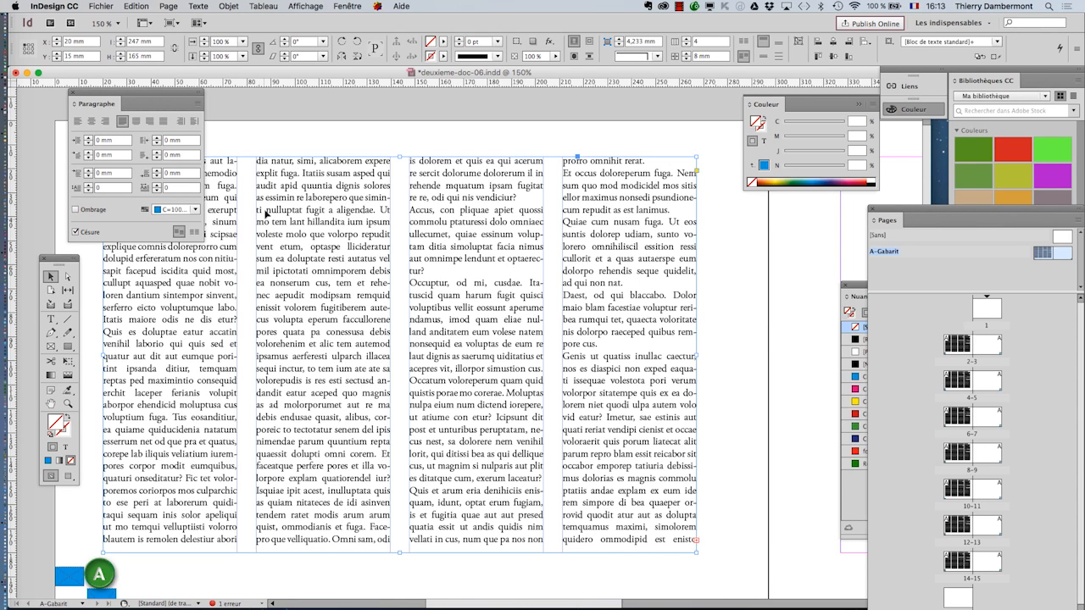
Open the Article panel and place it in the empty area beside the last text column
{"action": "left_click", "coordinate": [336, 6]}
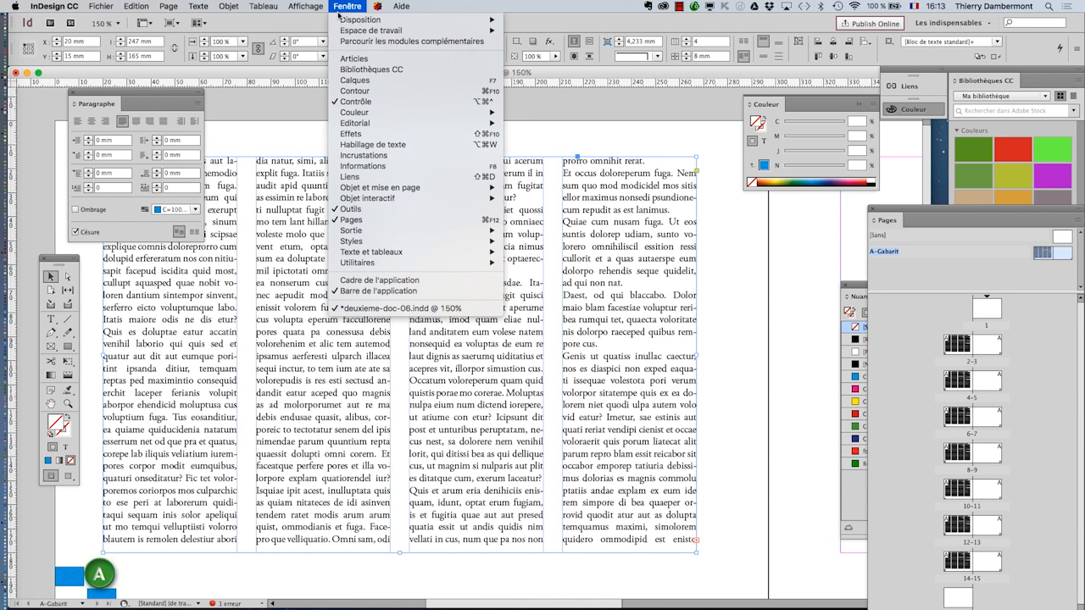
{"action": "mouse_move", "coordinate": [383, 254]}
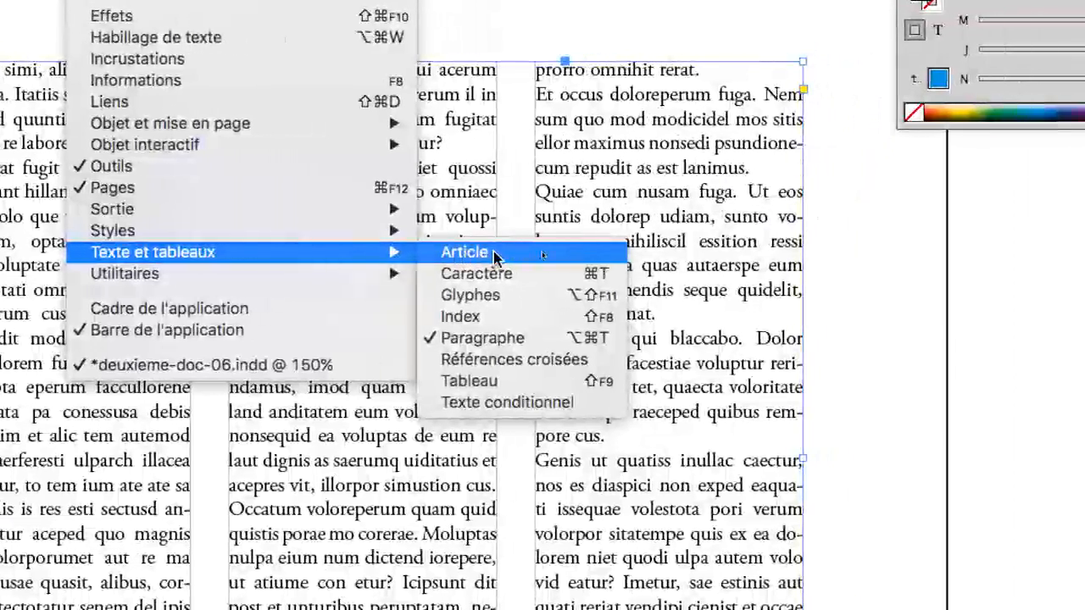
{"action": "left_click", "coordinate": [496, 254]}
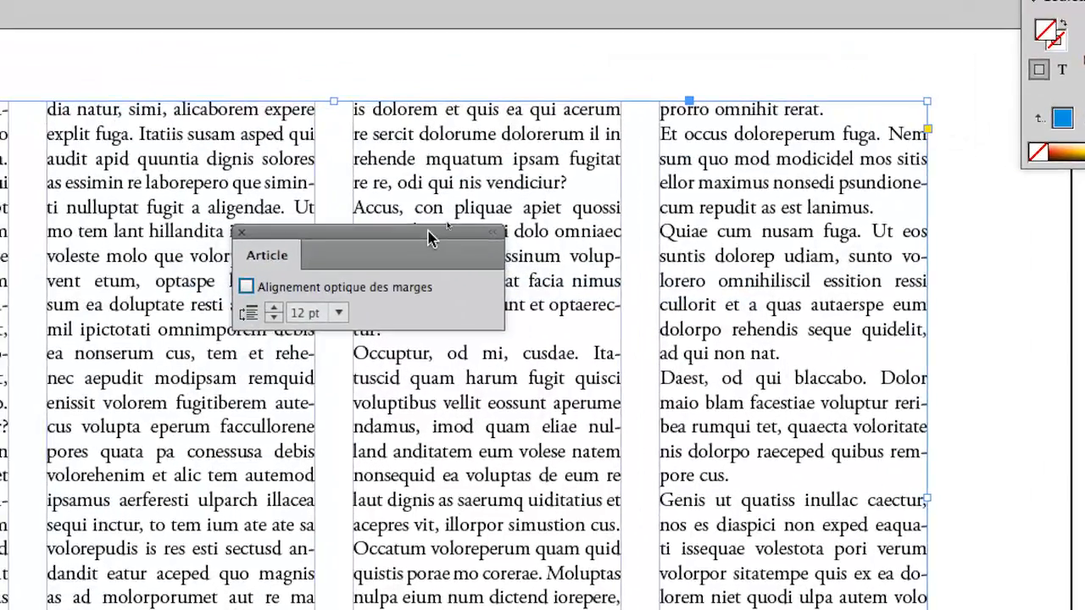
{"action": "left_click_drag", "start_coordinate": [428, 237], "coordinate": [681, 212]}
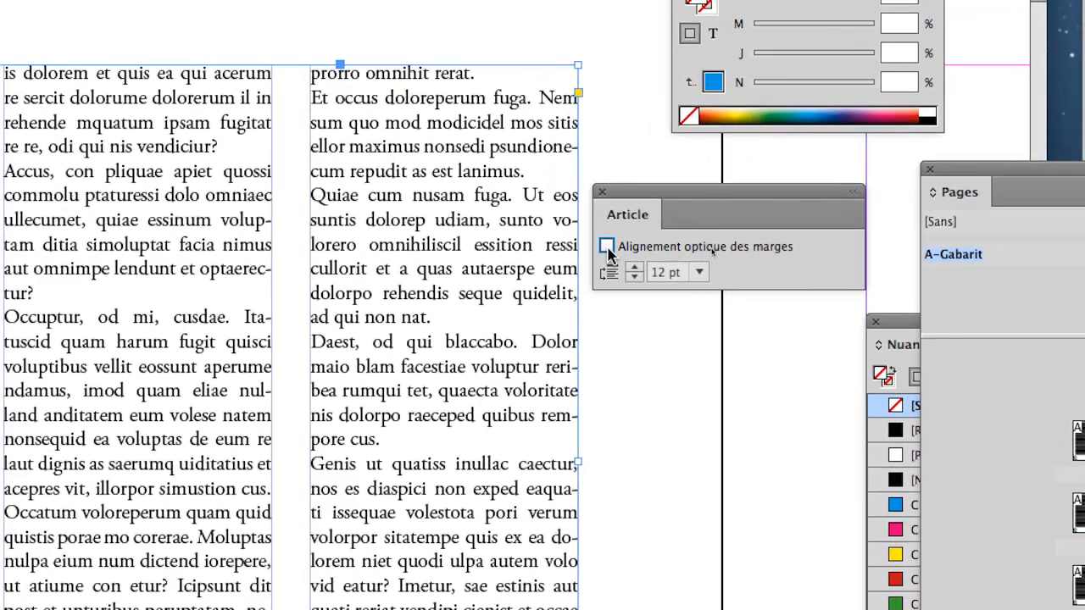
Enable optical margin alignment (Alignement optique des marges) for the text frame, switching it off and on to compare the column edges
{"action": "left_click", "coordinate": [489, 286]}
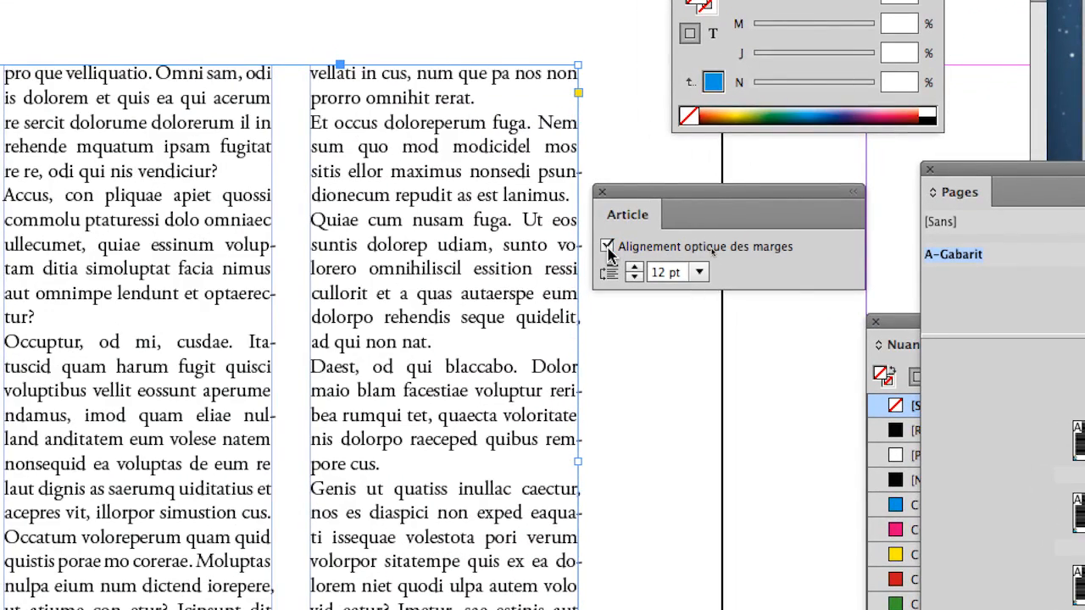
{"action": "left_click", "coordinate": [607, 249]}
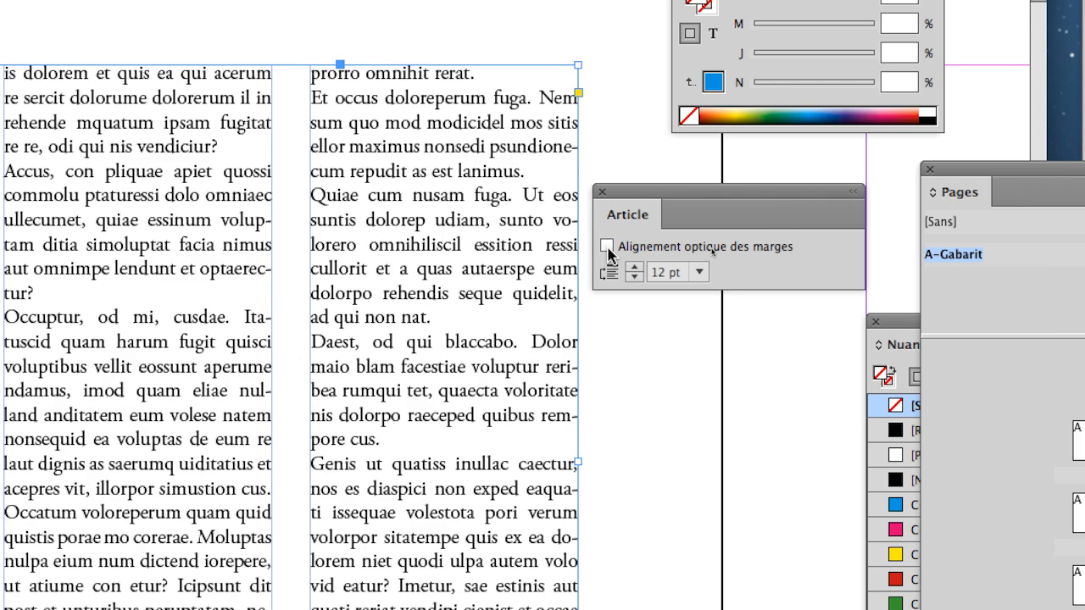
{"action": "left_click", "coordinate": [608, 249]}
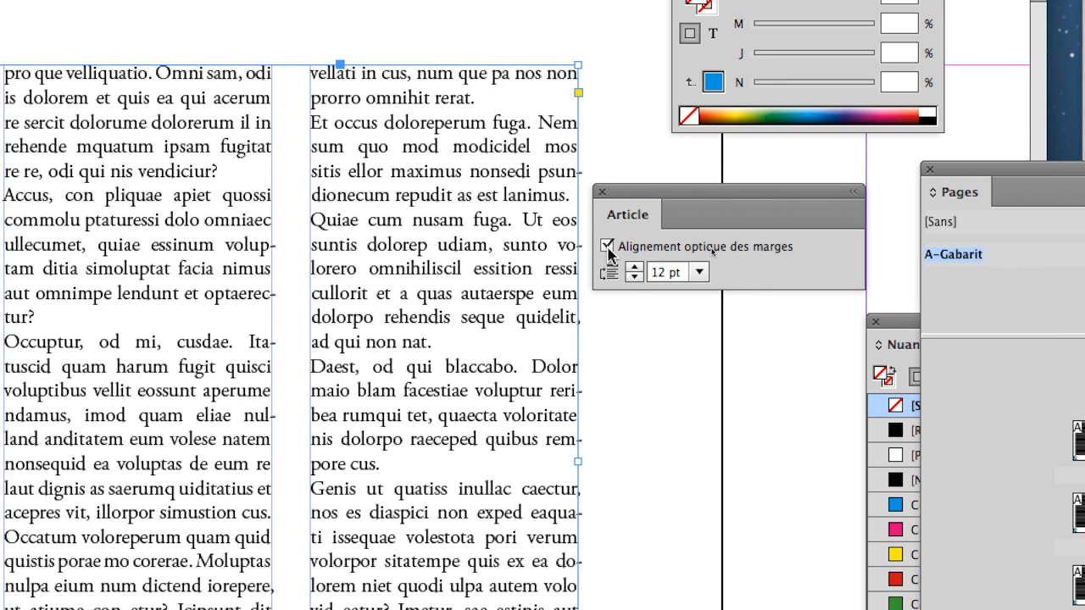
{"action": "left_click", "coordinate": [607, 250]}
{"action": "left_click", "coordinate": [607, 250]}
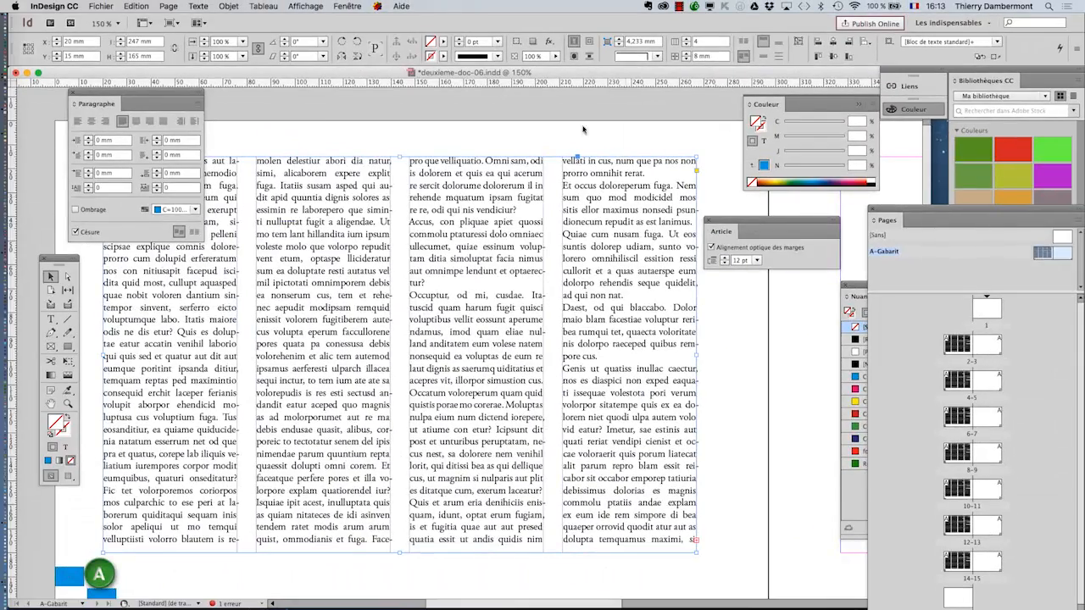
{"action": "left_click", "coordinate": [348, 5]}
{"action": "mouse_move", "coordinate": [414, 254]}
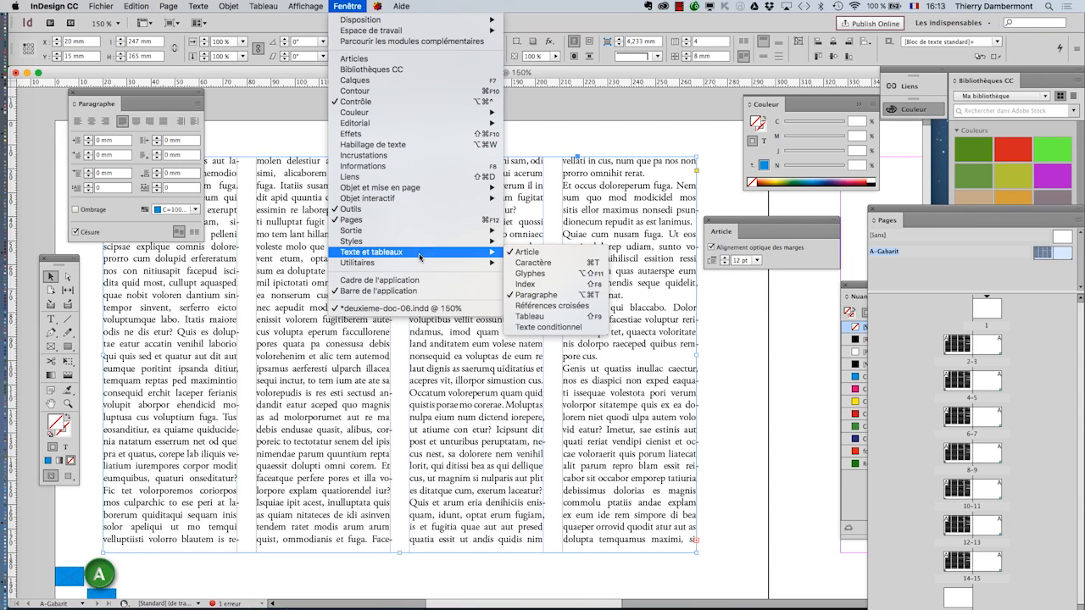
{"action": "left_click", "coordinate": [762, 326]}
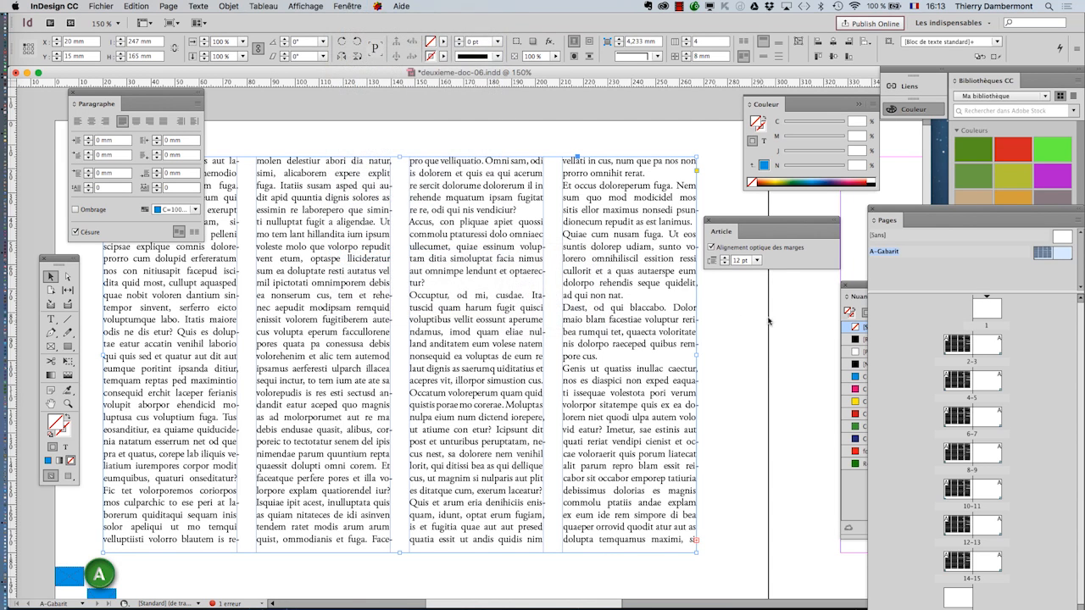
Review the general text frame options of the four-column frame and close them without making changes
{"action": "left_click", "coordinate": [712, 248]}
{"action": "left_click", "coordinate": [231, 6]}
{"action": "left_click", "coordinate": [284, 197]}
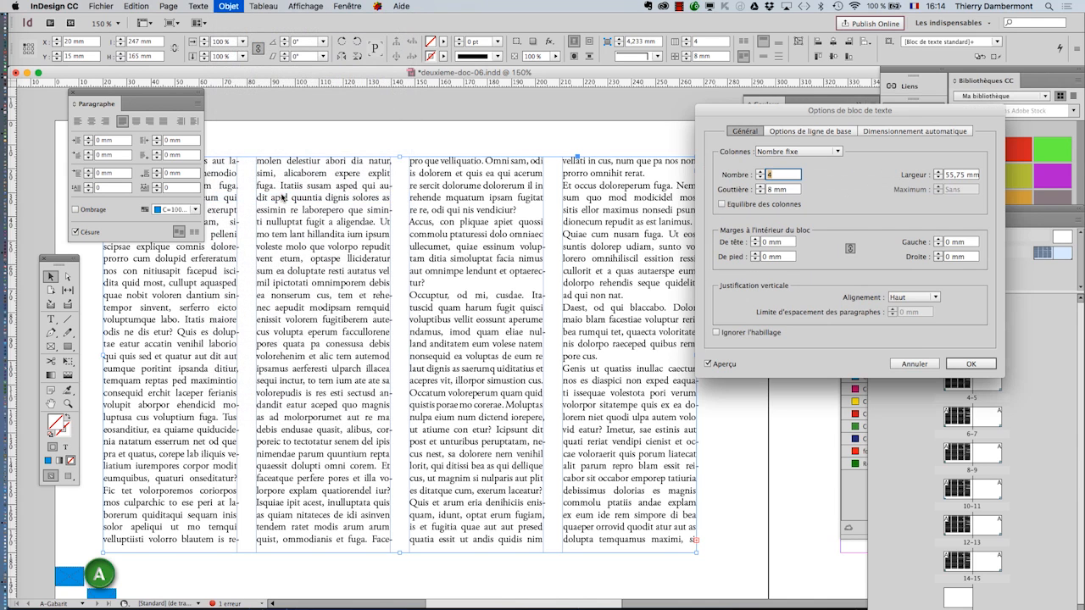
{"action": "left_click", "coordinate": [915, 364]}
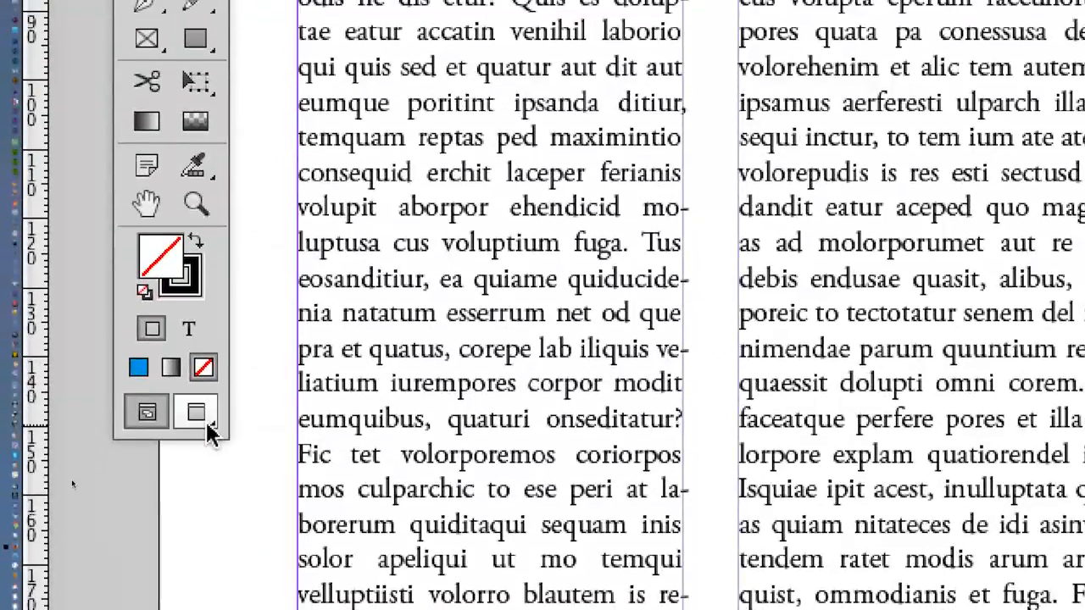
Switch the document to preview mode and inspect the hyphens and punctuation along the column edges at 300 % zoom
{"action": "left_click", "coordinate": [196, 399]}
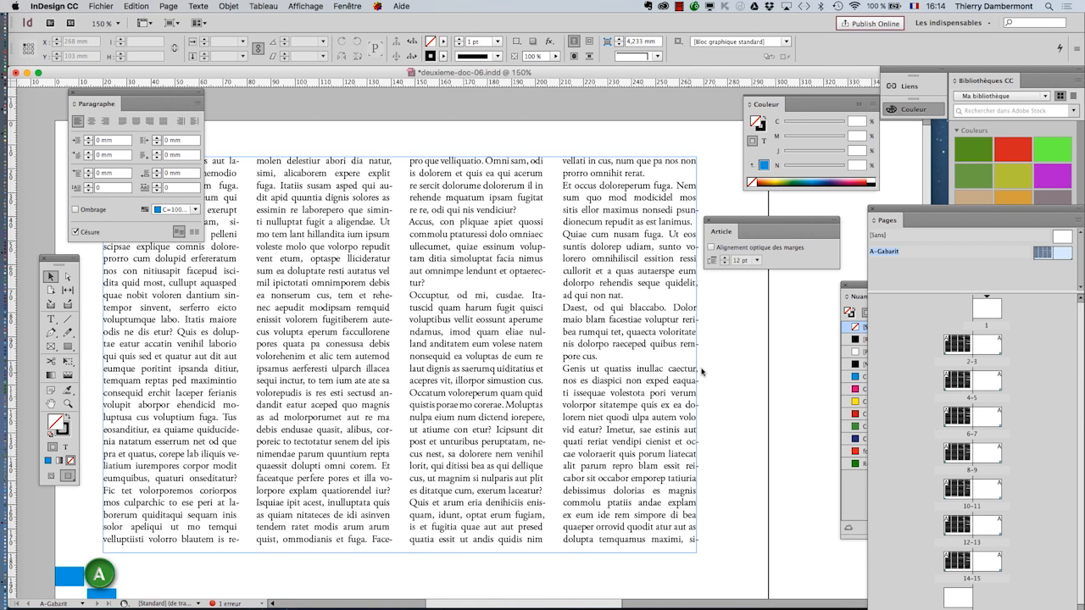
{"action": "scroll", "coordinate": [711, 359], "scroll_direction": "up", "scroll_amount": 2}
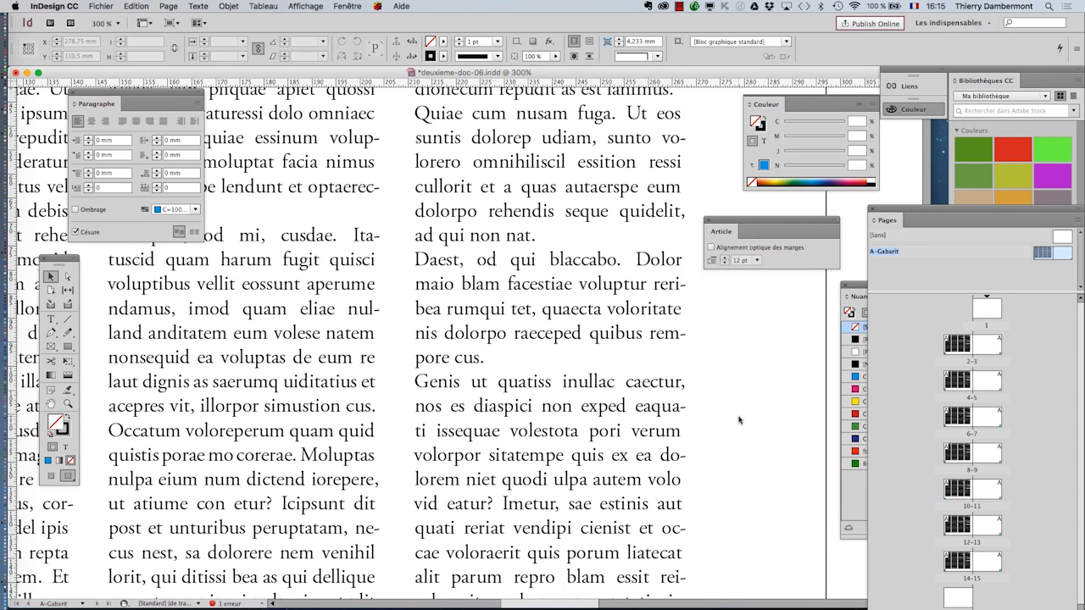
{"action": "scroll", "coordinate": [740, 420], "scroll_direction": "down", "scroll_amount": 2}
{"action": "scroll", "coordinate": [740, 420], "scroll_direction": "down", "scroll_amount": 4}
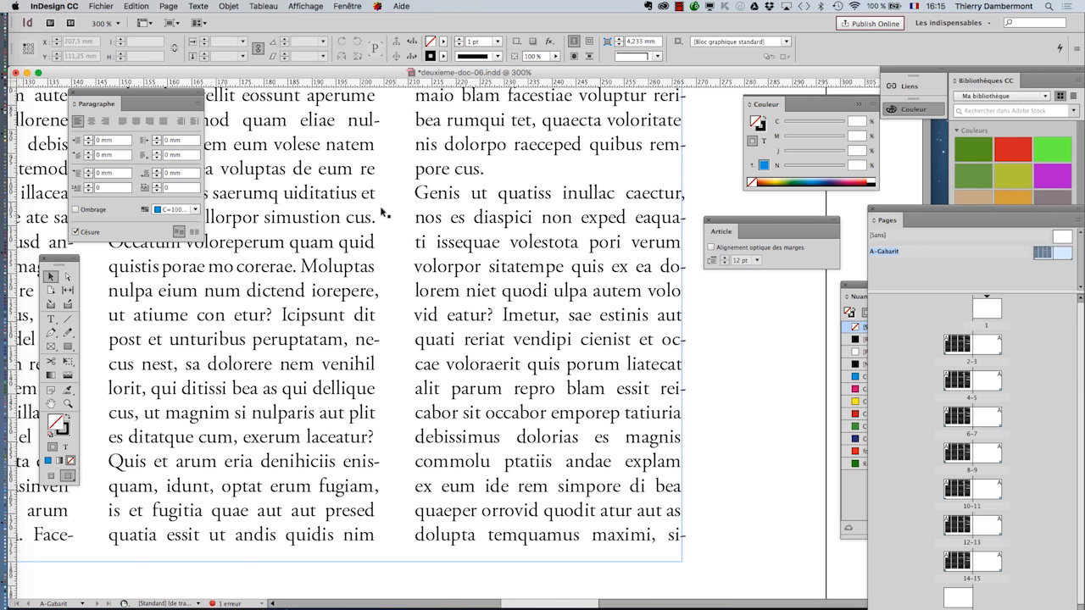
Save a new version of the document as deuxieme-doc-07.indd in the ID-premier-jour folder
{"action": "left_click", "coordinate": [101, 6]}
{"action": "left_click", "coordinate": [127, 92]}
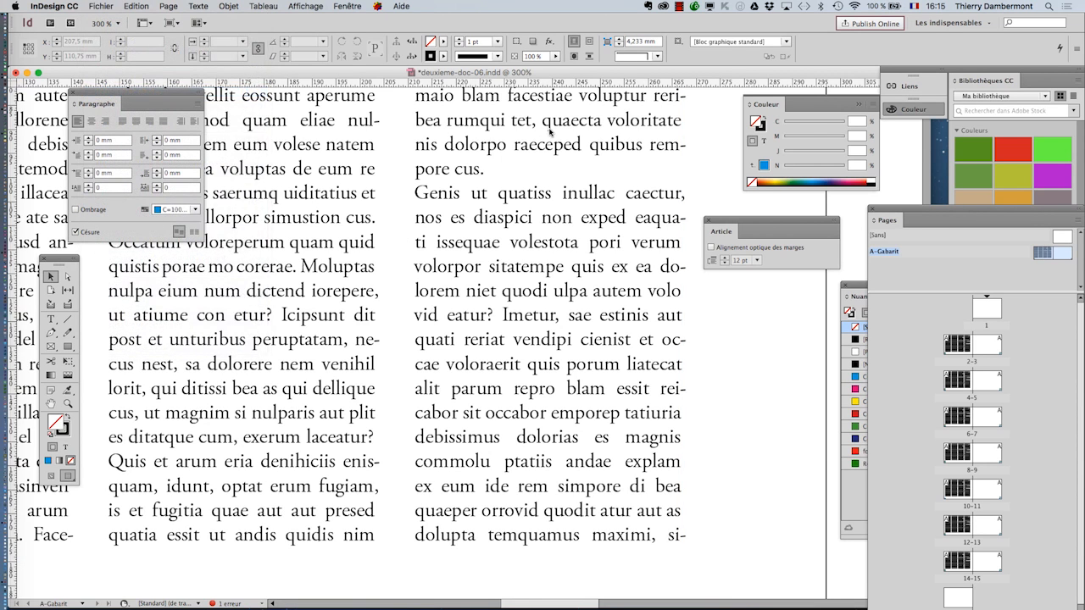
{"action": "left_click", "coordinate": [561, 80]}
{"action": "left_click", "coordinate": [567, 78]}
{"action": "key", "text": "BackSpace"}
{"action": "type", "text": "7"}
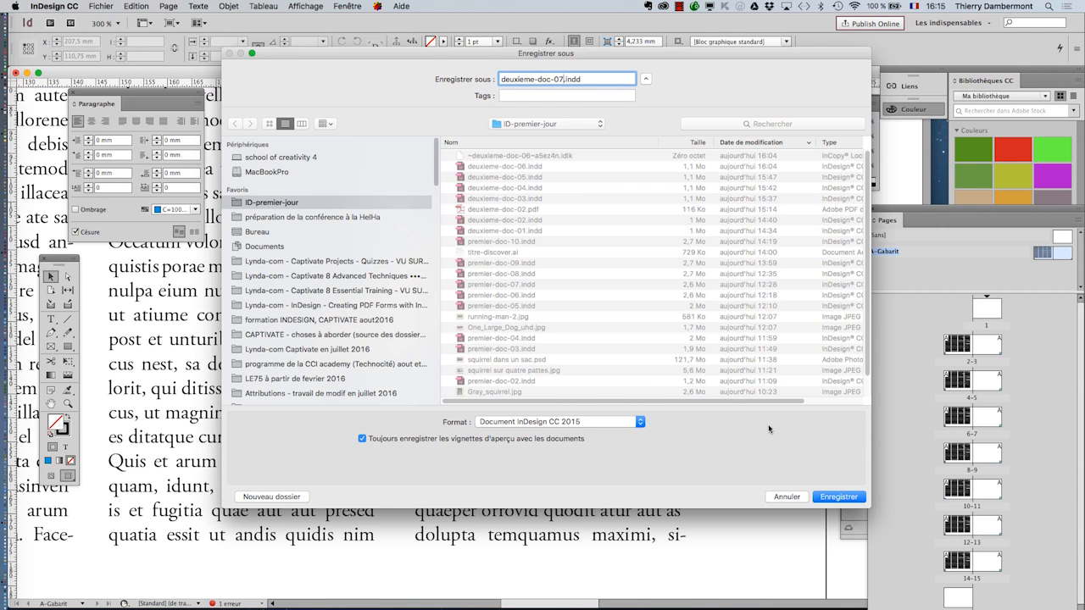
{"action": "left_click", "coordinate": [832, 500]}
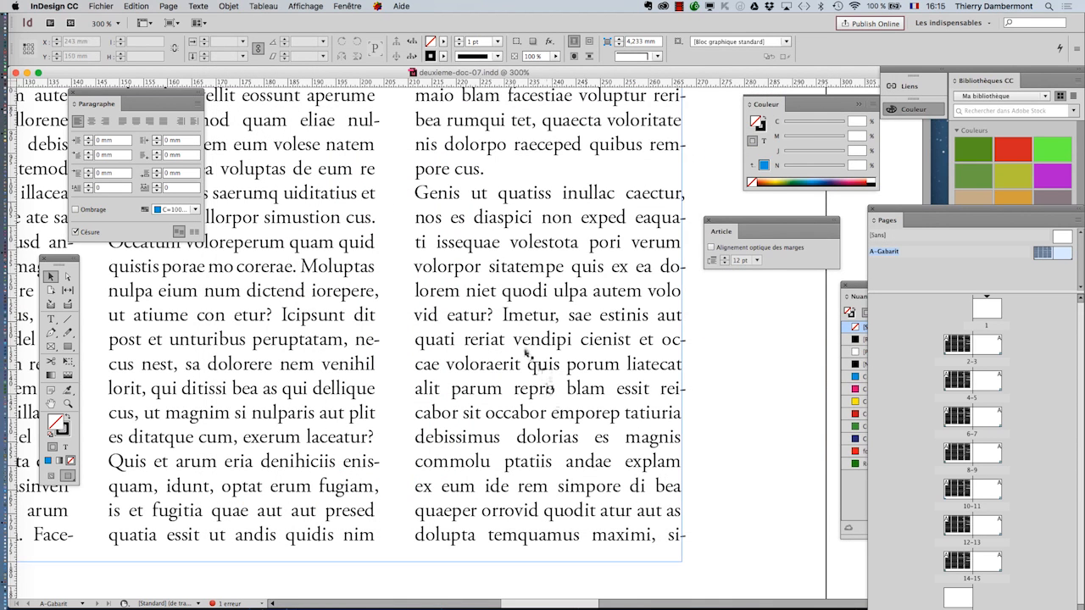
Move the Paragraphe panel off the text to the area beside the last column and select the four-column text frame
{"action": "scroll", "coordinate": [469, 181], "scroll_direction": "up", "scroll_amount": 3}
{"action": "scroll", "coordinate": [469, 181], "scroll_direction": "up", "scroll_amount": 1}
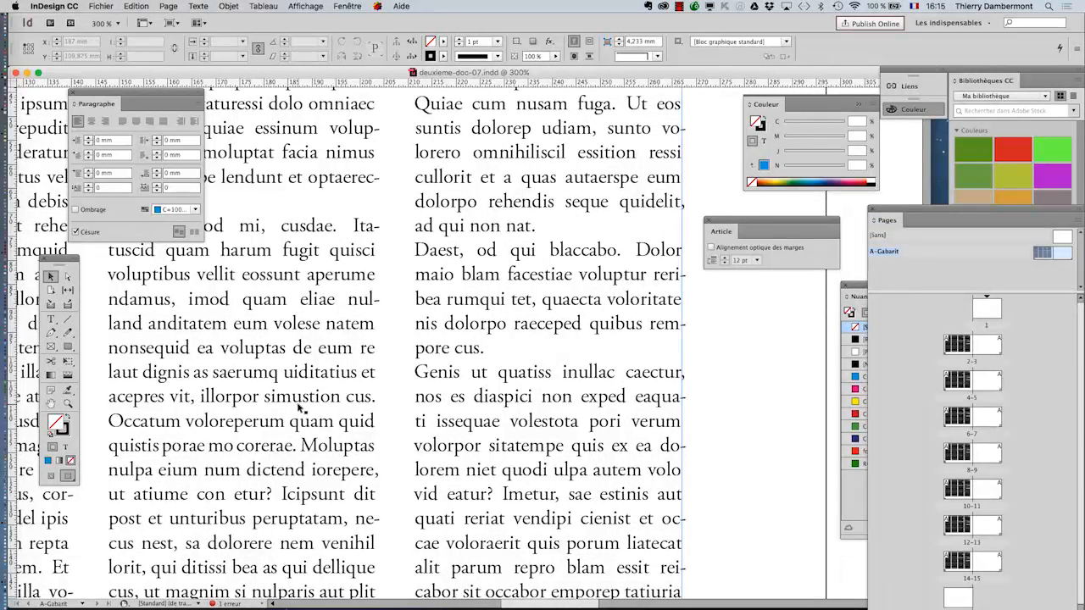
{"action": "scroll", "coordinate": [299, 409], "scroll_direction": "down", "scroll_amount": 5}
{"action": "scroll", "coordinate": [299, 408], "scroll_direction": "up", "scroll_amount": 1}
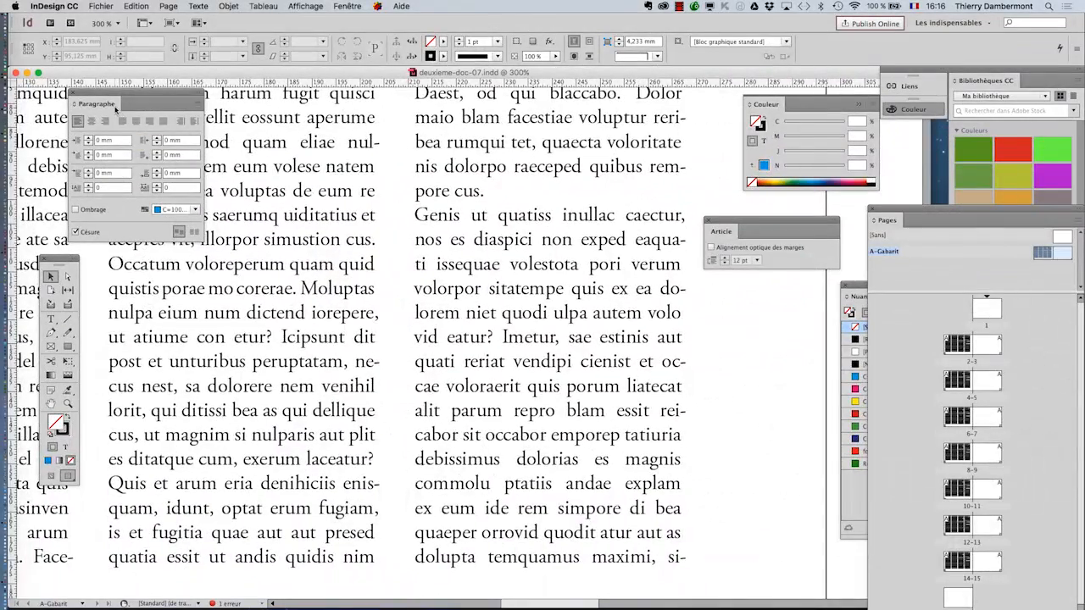
{"action": "mouse_move", "coordinate": [102, 100]}
{"action": "left_mouse_down"}
{"action": "mouse_move", "coordinate": [551, 262]}
{"action": "mouse_move", "coordinate": [824, 399]}
{"action": "left_mouse_up"}
{"action": "left_click", "coordinate": [581, 313]}
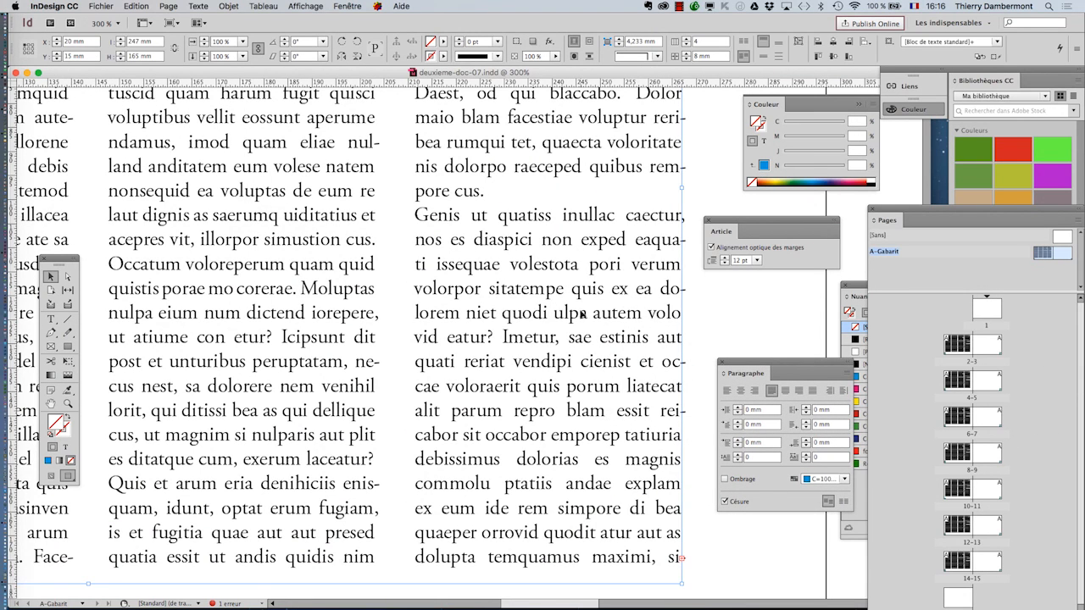
Open the Caractère panel and place it between the Article and Paragraphe panels
{"action": "left_click", "coordinate": [197, 6]}
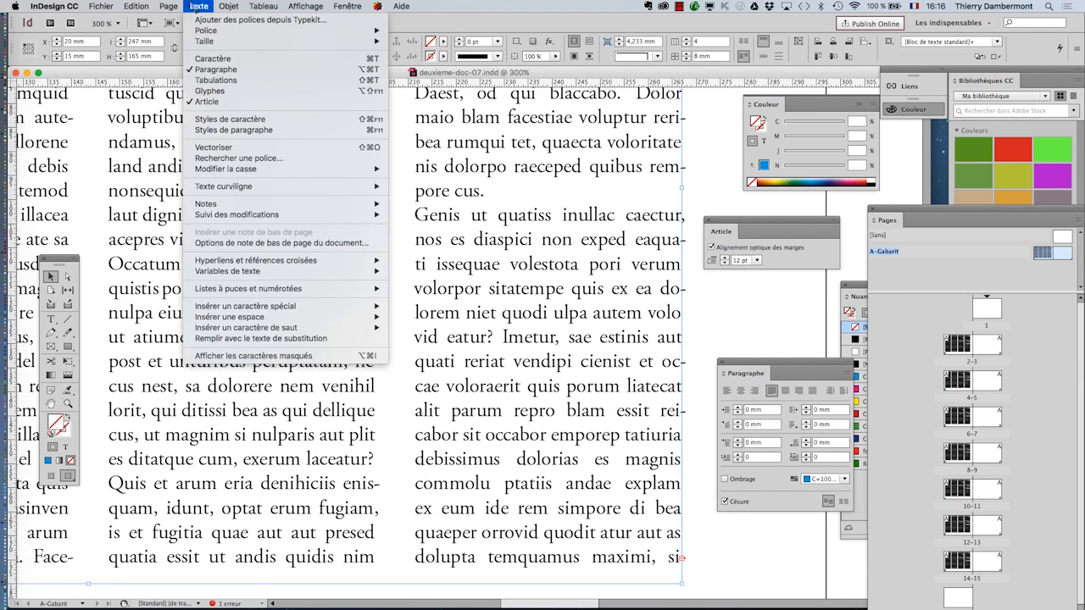
{"action": "left_click", "coordinate": [219, 58]}
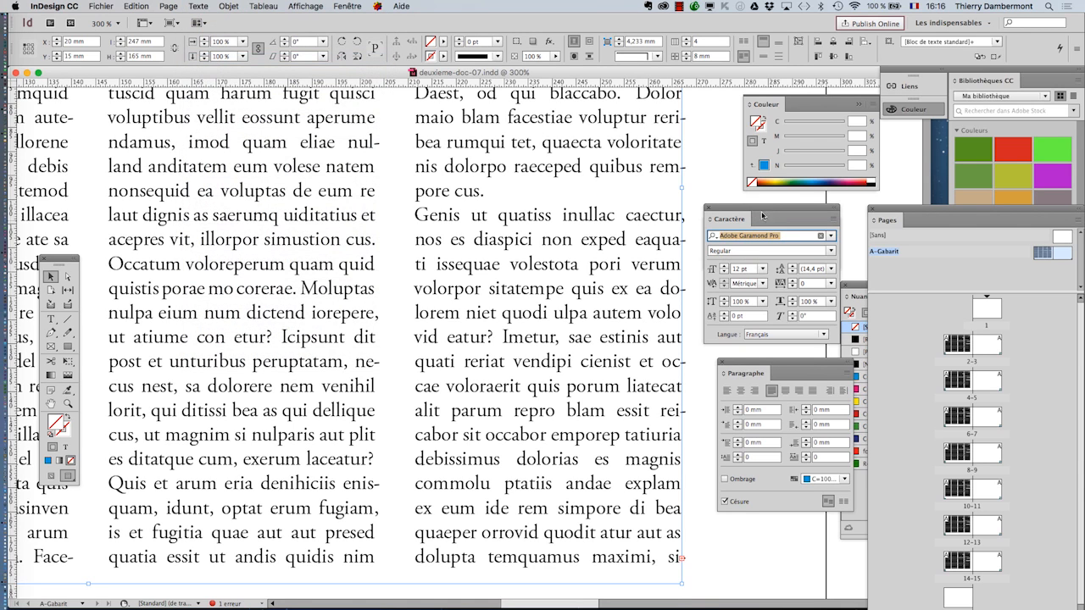
{"action": "left_click_drag", "start_coordinate": [754, 210], "coordinate": [713, 292]}
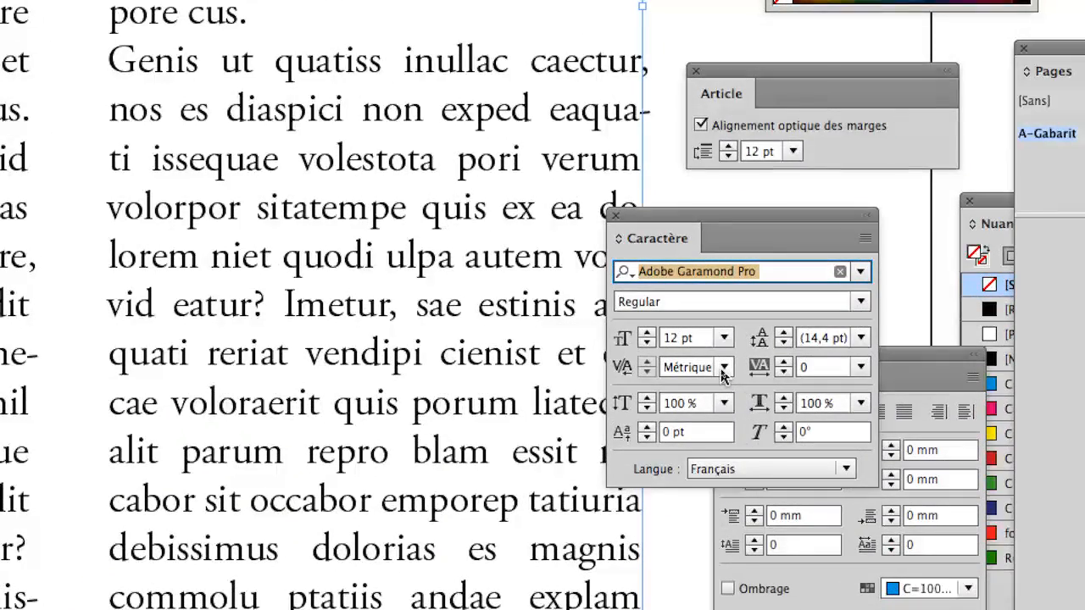
Try Optique kerning on the selected text frame and set it back to Métrique
{"action": "left_click", "coordinate": [724, 368]}
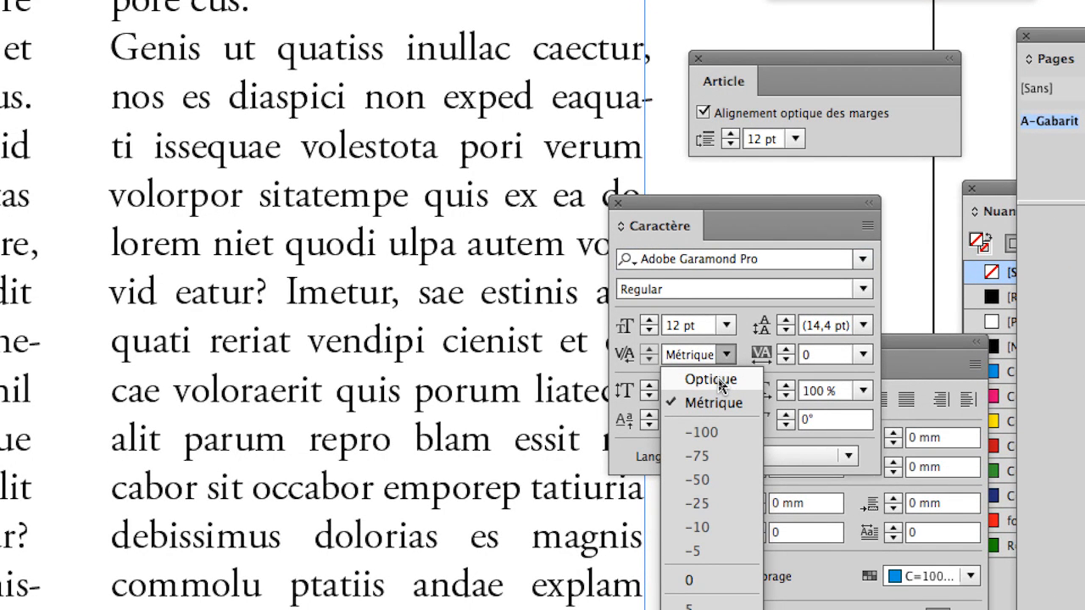
{"action": "left_click", "coordinate": [720, 380]}
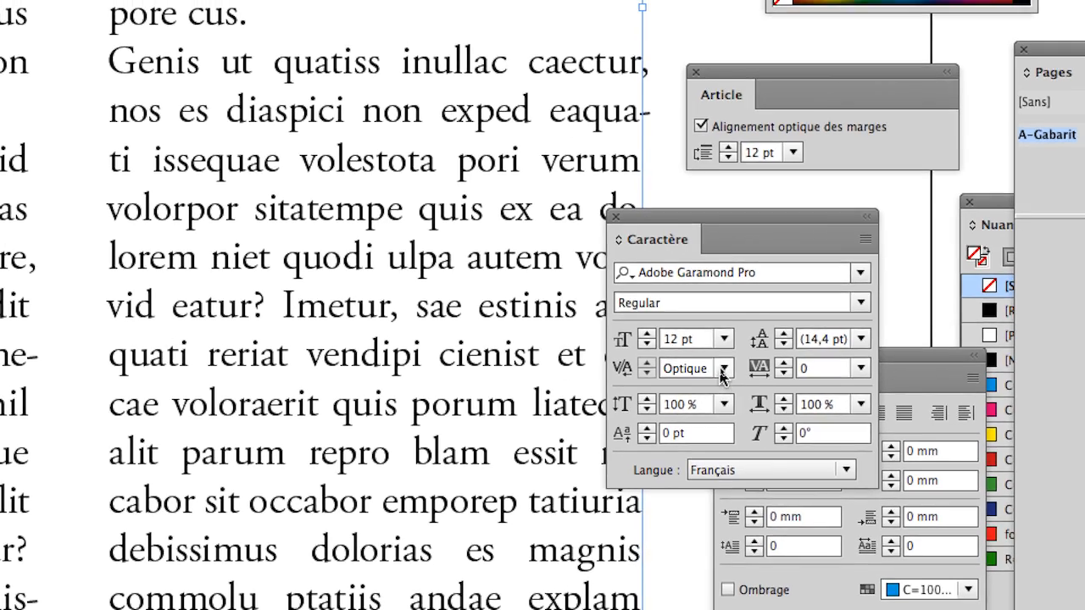
{"action": "left_click", "coordinate": [727, 355]}
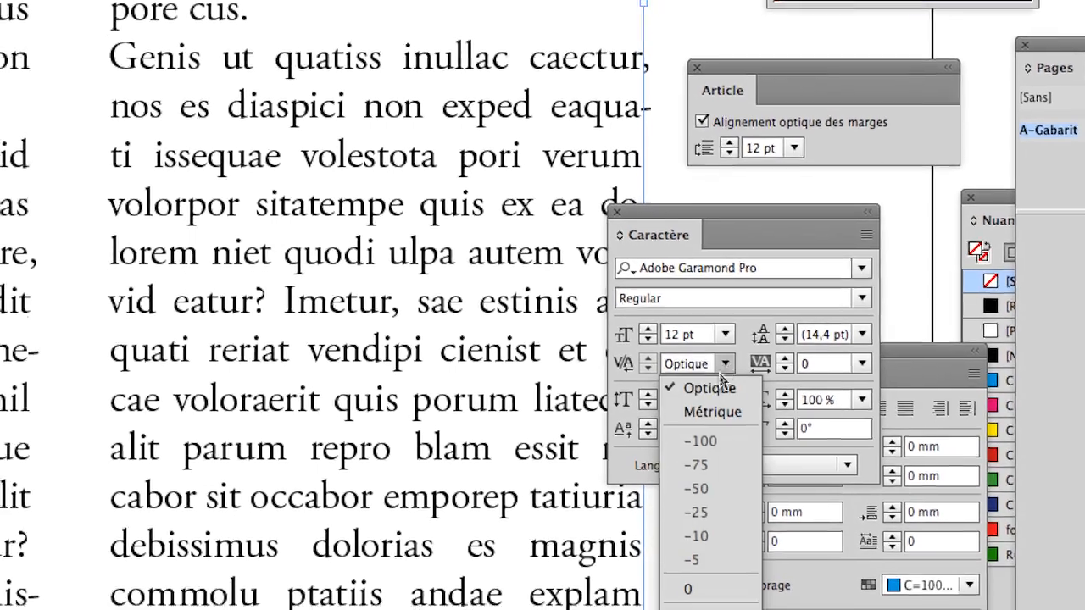
{"action": "left_click", "coordinate": [726, 405]}
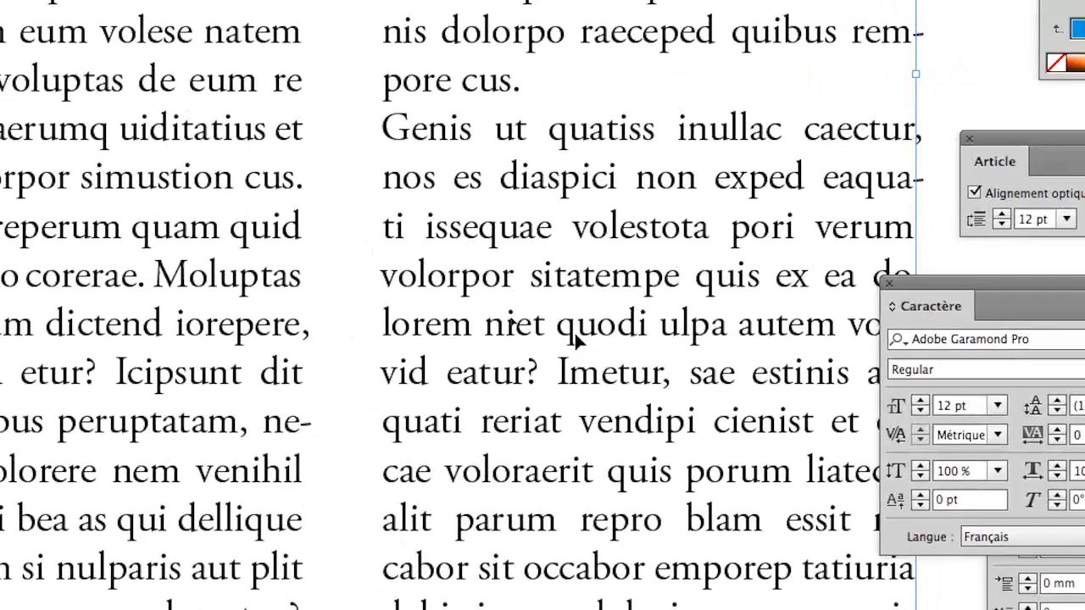
{"action": "key", "text": "Tab"}
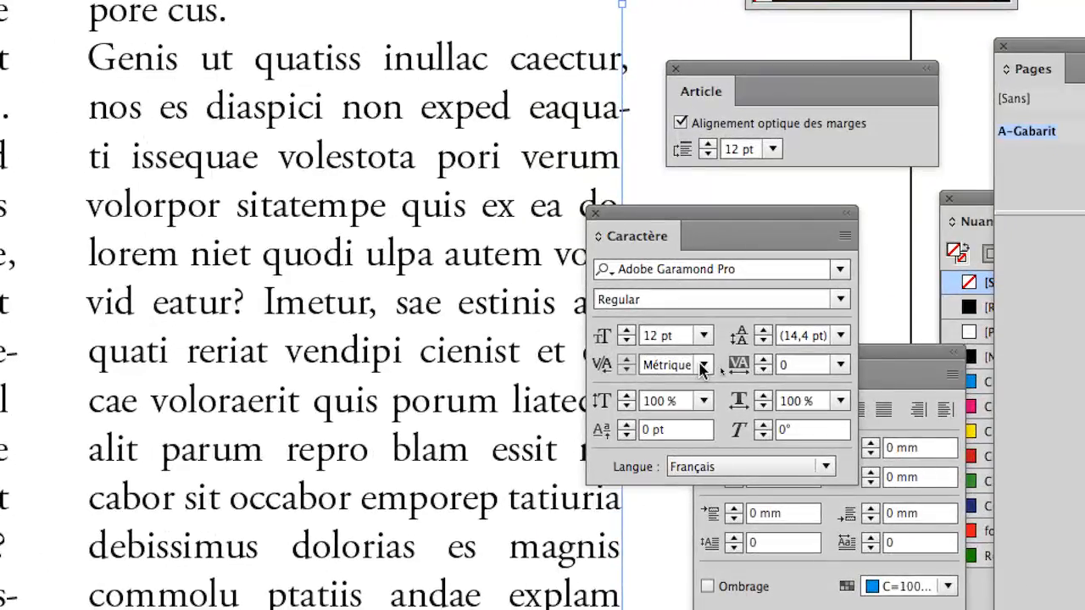
Set the kerning of the selected four-column text frame to Optique
{"action": "left_click", "coordinate": [703, 366]}
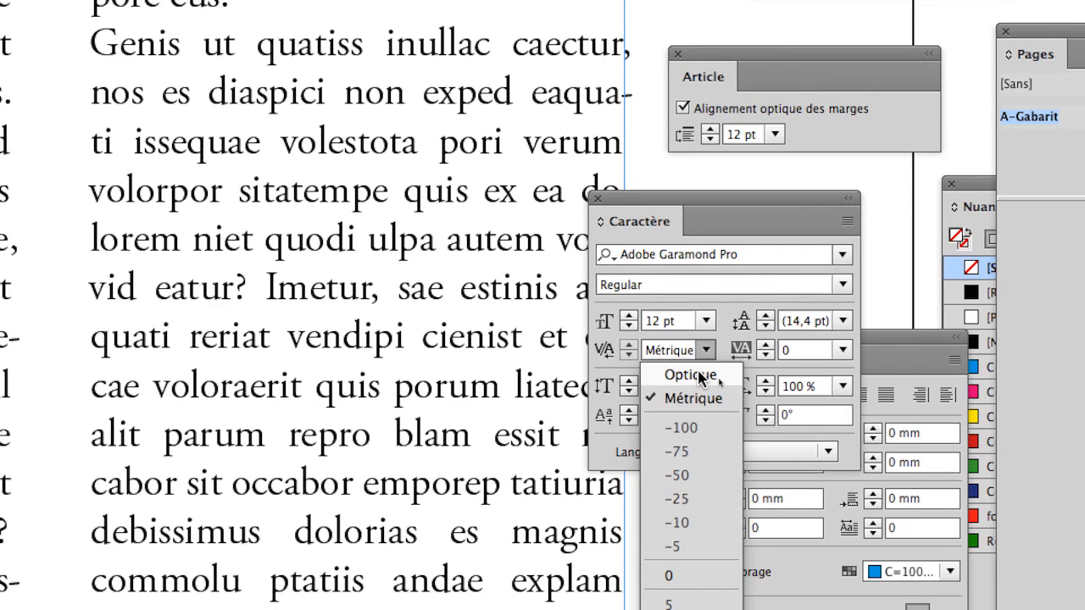
{"action": "left_click", "coordinate": [691, 376]}
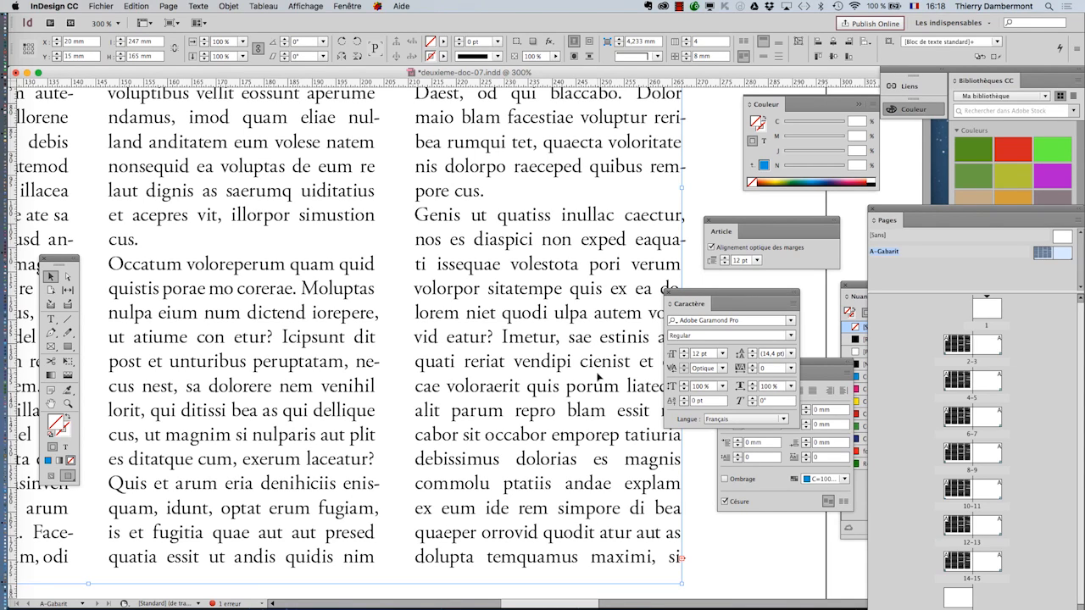
Switch to Firefox and search Google Images for "gris typographique"
{"action": "mouse_move", "coordinate": [7, 492]}
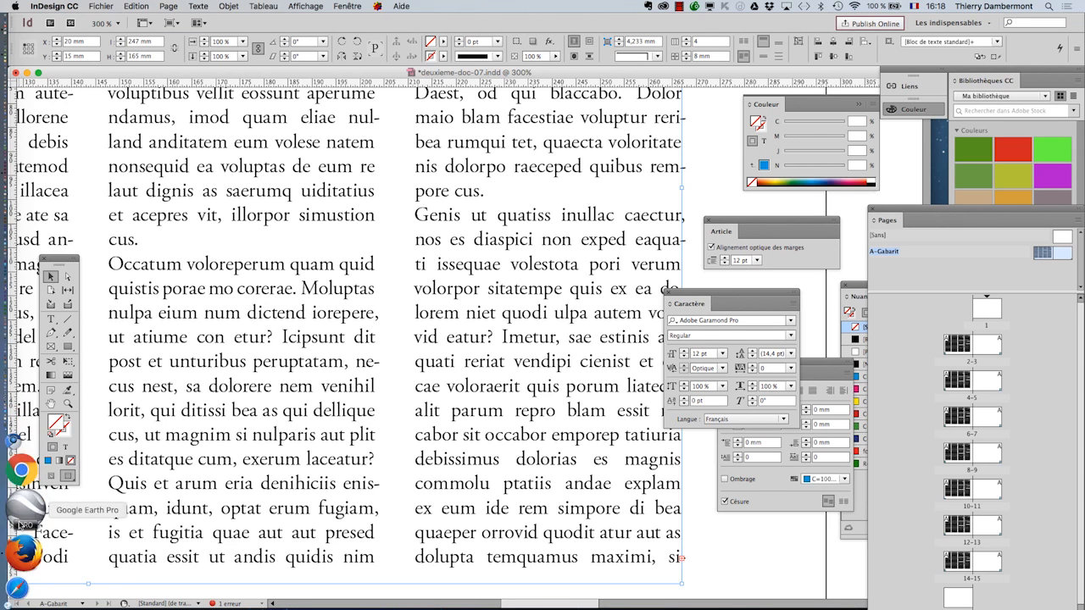
{"action": "left_click", "coordinate": [19, 576]}
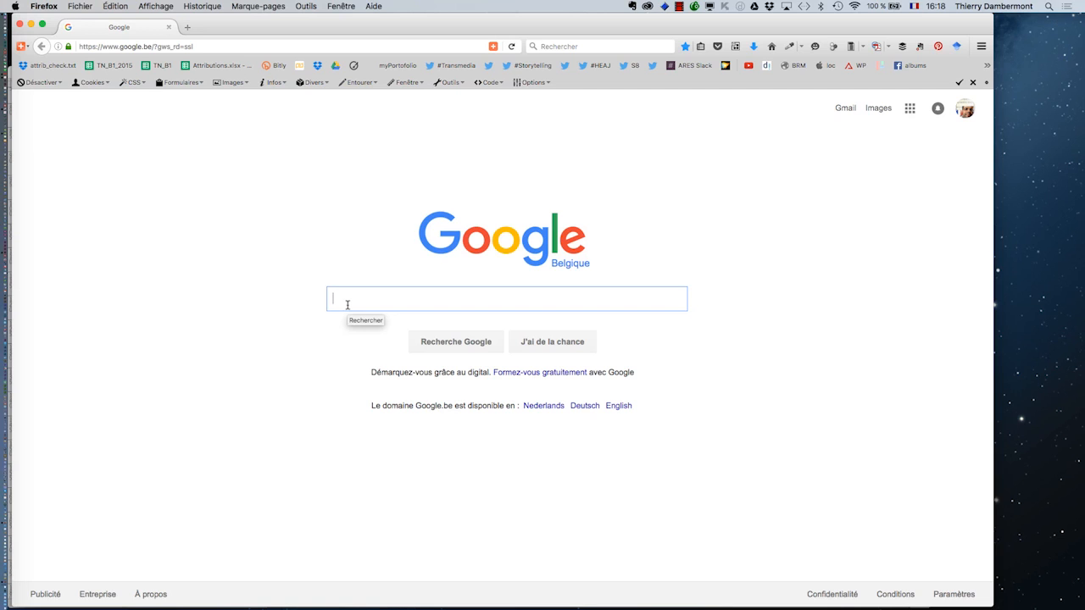
{"action": "type", "text": "gris typographique"}
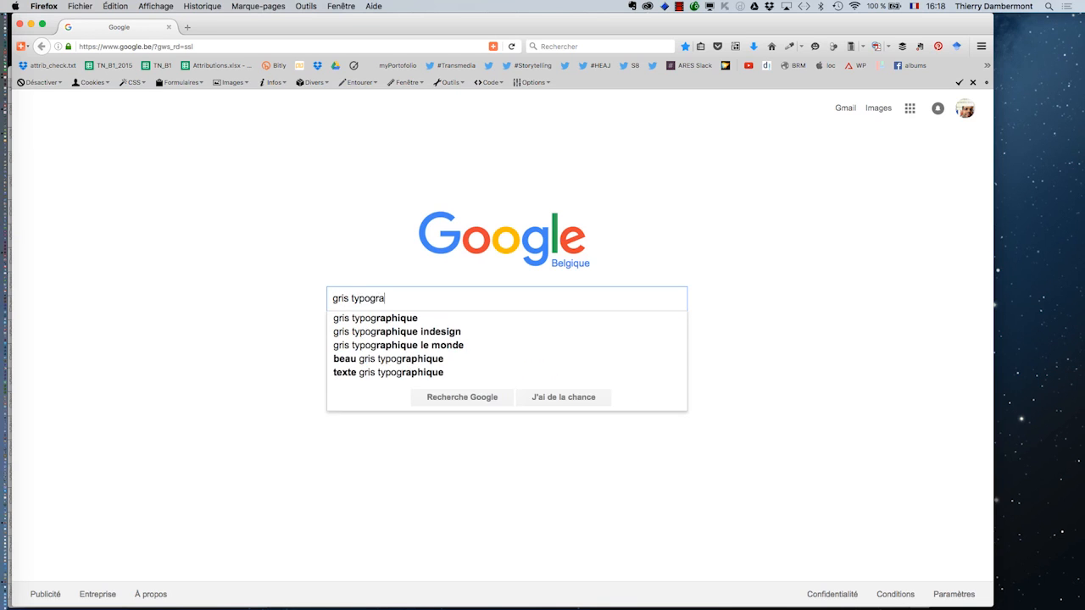
{"action": "key", "text": "Return"}
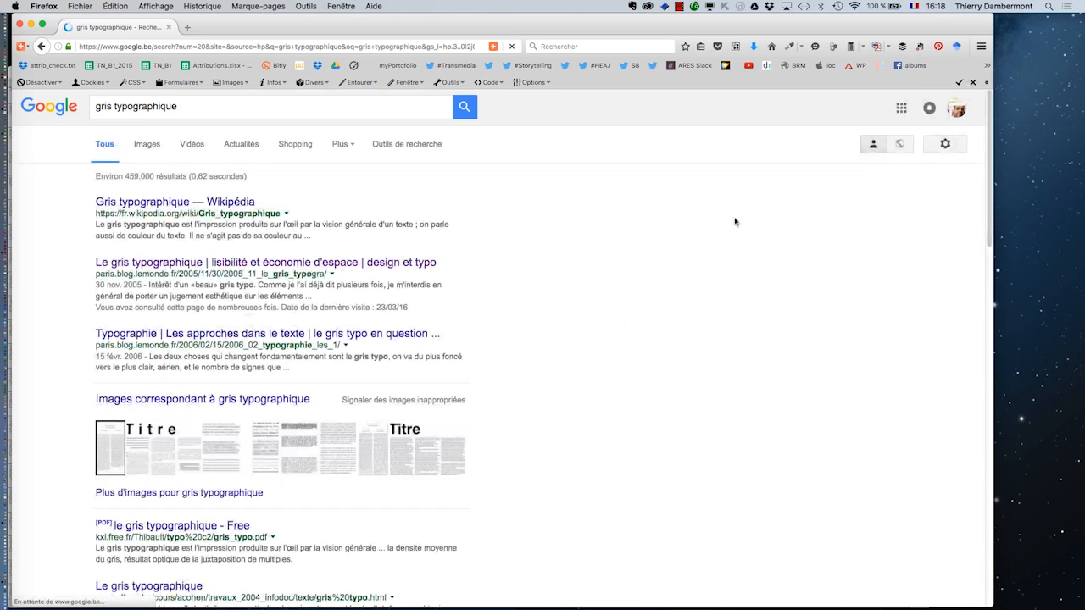
{"action": "left_click", "coordinate": [142, 145]}
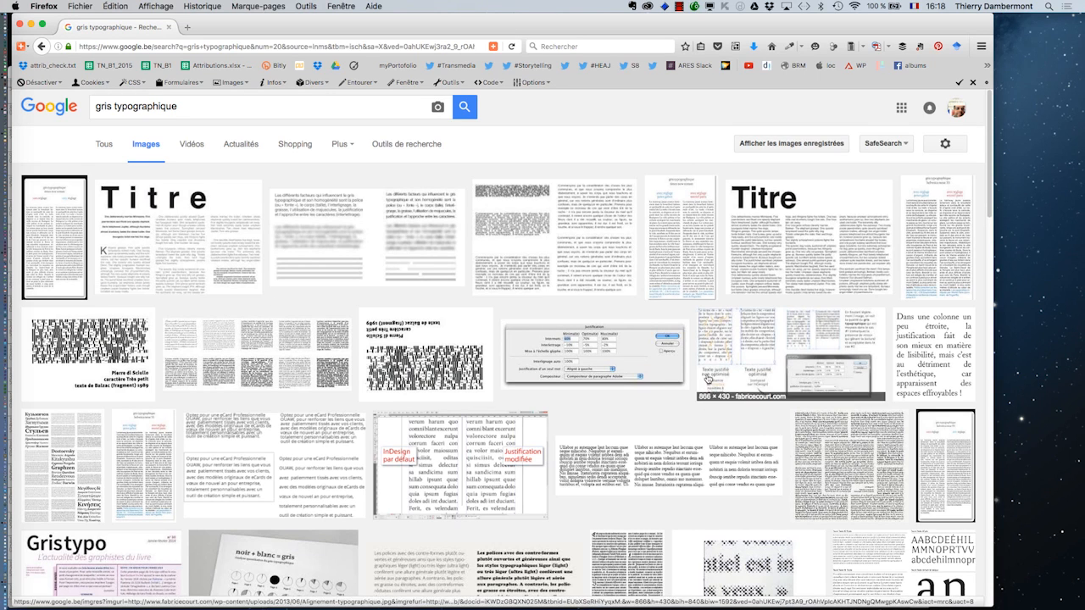
Open the image comparing optimised and non-optimised justified text in a separate tab, then look through the other image results
{"action": "middle_click", "coordinate": [364, 255]}
{"action": "left_click", "coordinate": [227, 27]}
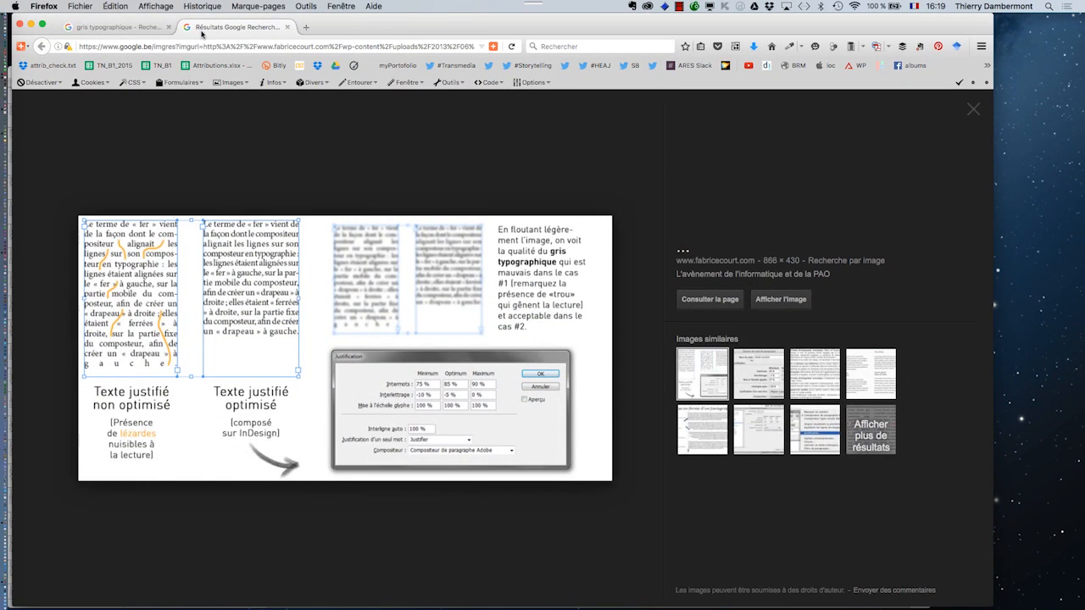
{"action": "left_click", "coordinate": [124, 29]}
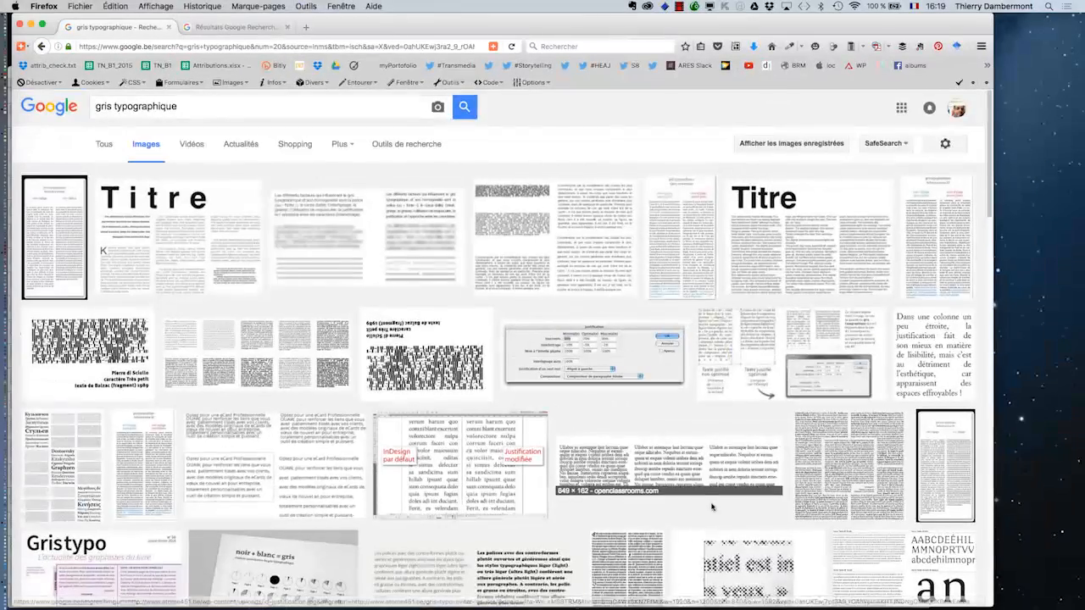
{"action": "scroll", "coordinate": [713, 507], "scroll_direction": "down", "scroll_amount": 10}
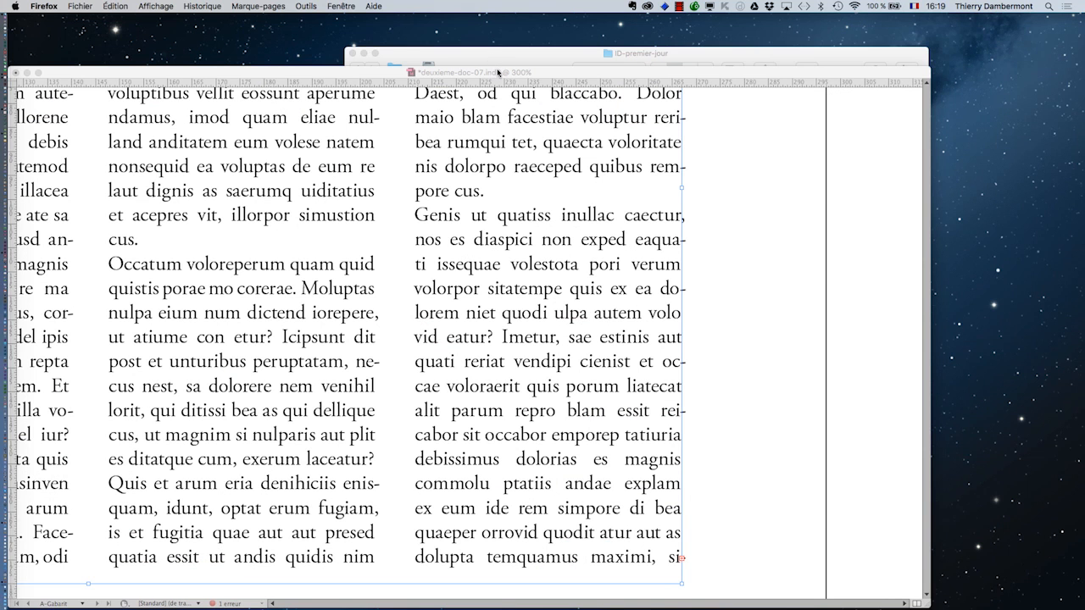
Switch back to InDesign and open the Justification settings for the text frame, placing the dialog and Paragraphe panel away from the last column
{"action": "left_click", "coordinate": [499, 73]}
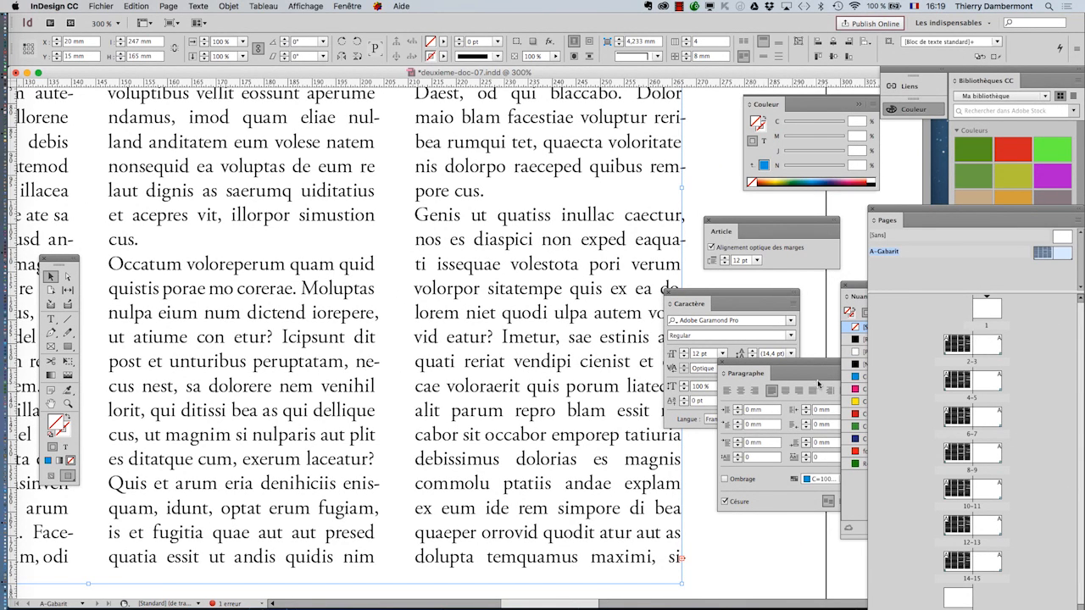
{"action": "left_click_drag", "start_coordinate": [808, 371], "coordinate": [148, 115]}
{"action": "left_click", "coordinate": [151, 106]}
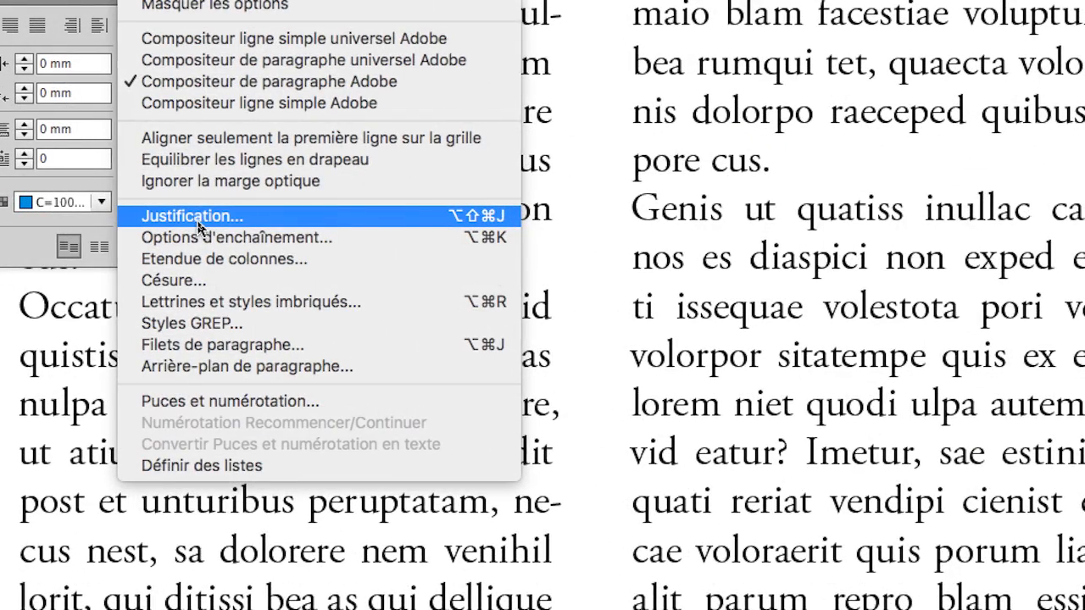
{"action": "left_click", "coordinate": [197, 219]}
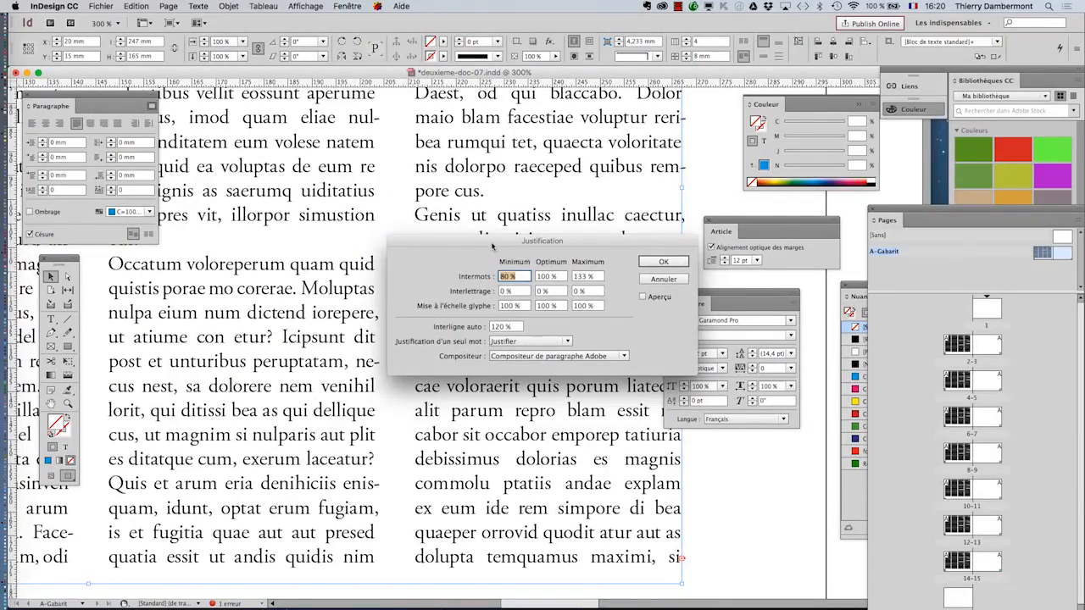
{"action": "left_click_drag", "start_coordinate": [787, 270], "coordinate": [1051, 236]}
{"action": "left_click_drag", "start_coordinate": [627, 229], "coordinate": [729, 131]}
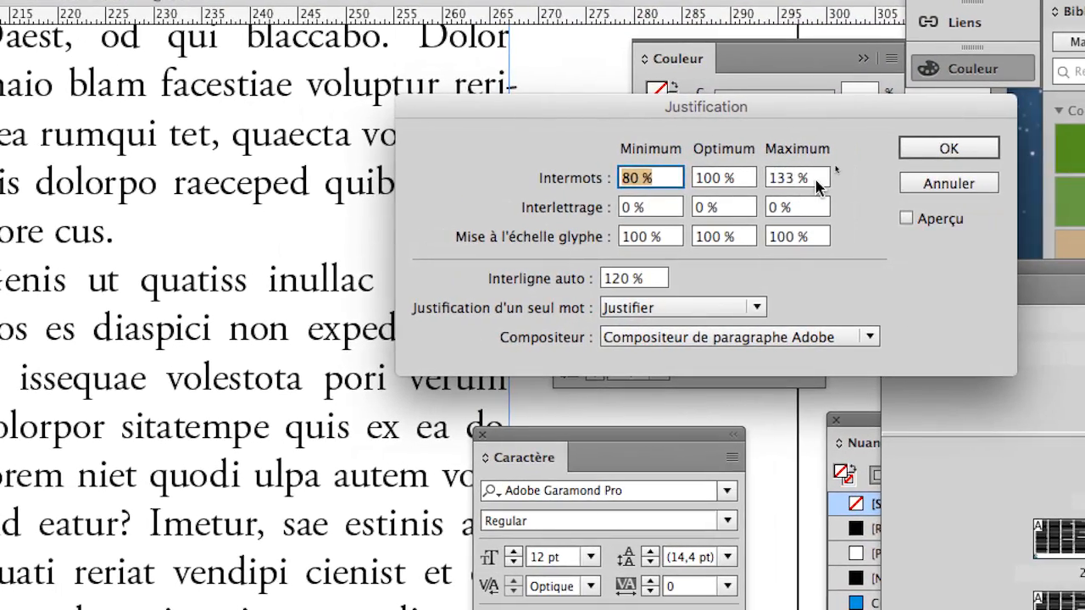
{"action": "key", "text": "Tab"}
{"action": "key", "text": "Tab"}
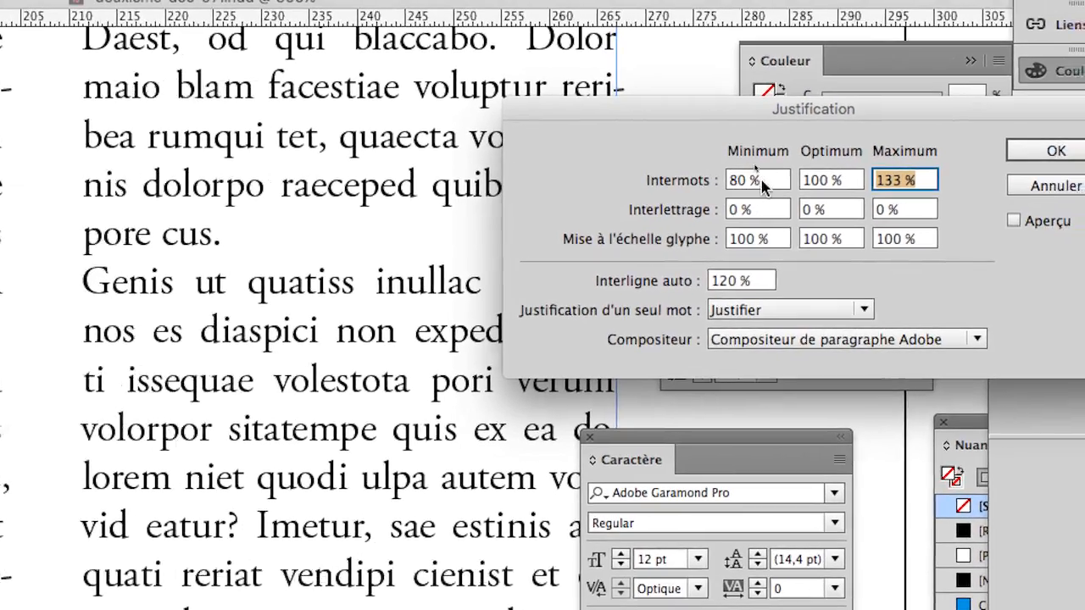
{"action": "left_click", "coordinate": [772, 174]}
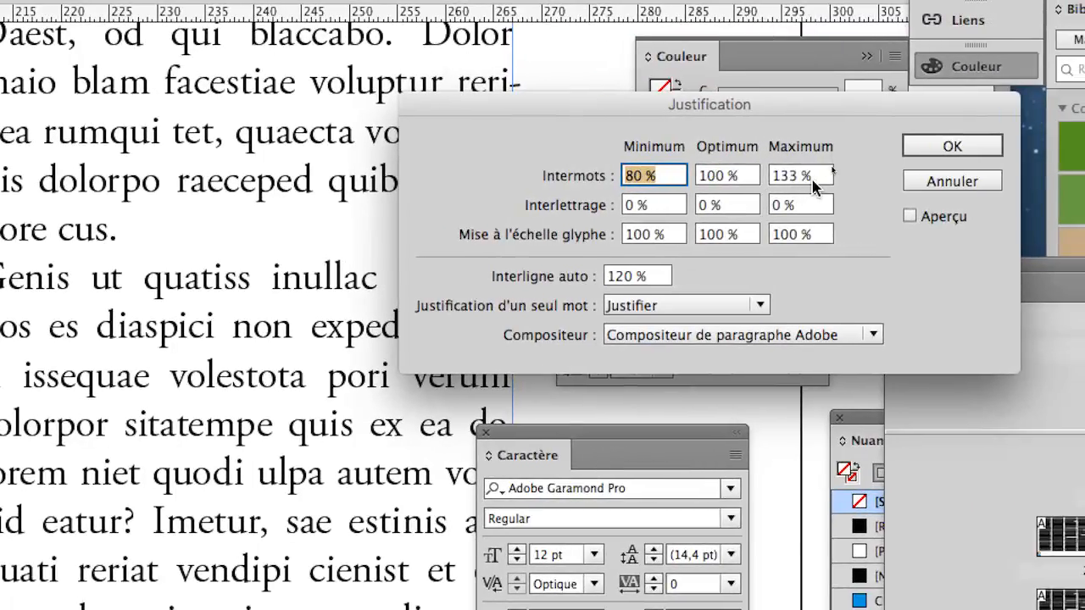
{"action": "key", "text": "Tab"}
{"action": "key", "text": "Tab"}
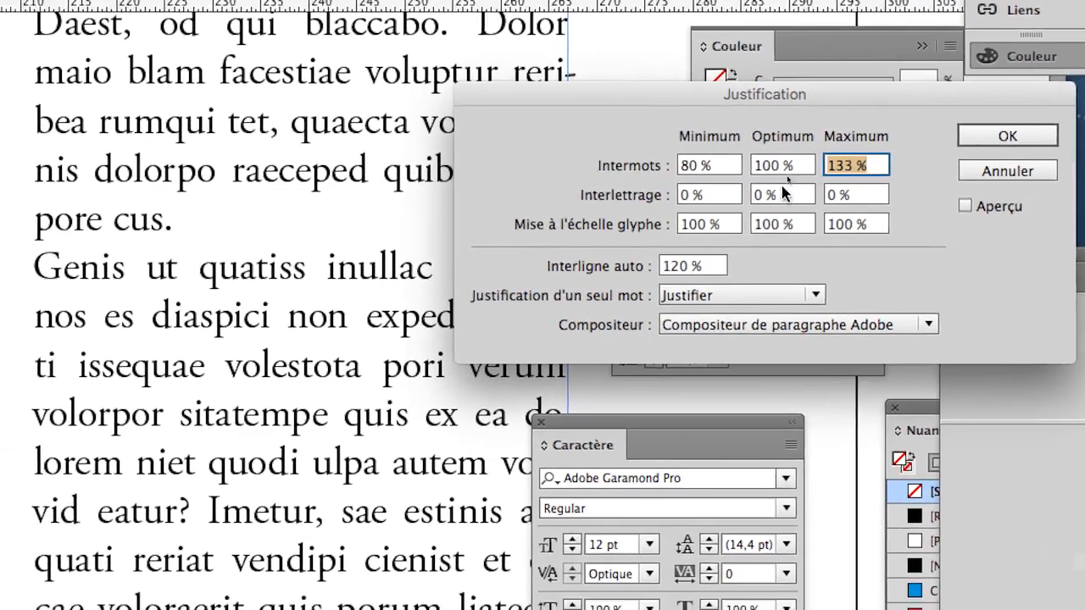
Set the Interlettrage justification to a minimum of -10 % and a maximum of 10 %
{"action": "key", "text": "Tab"}
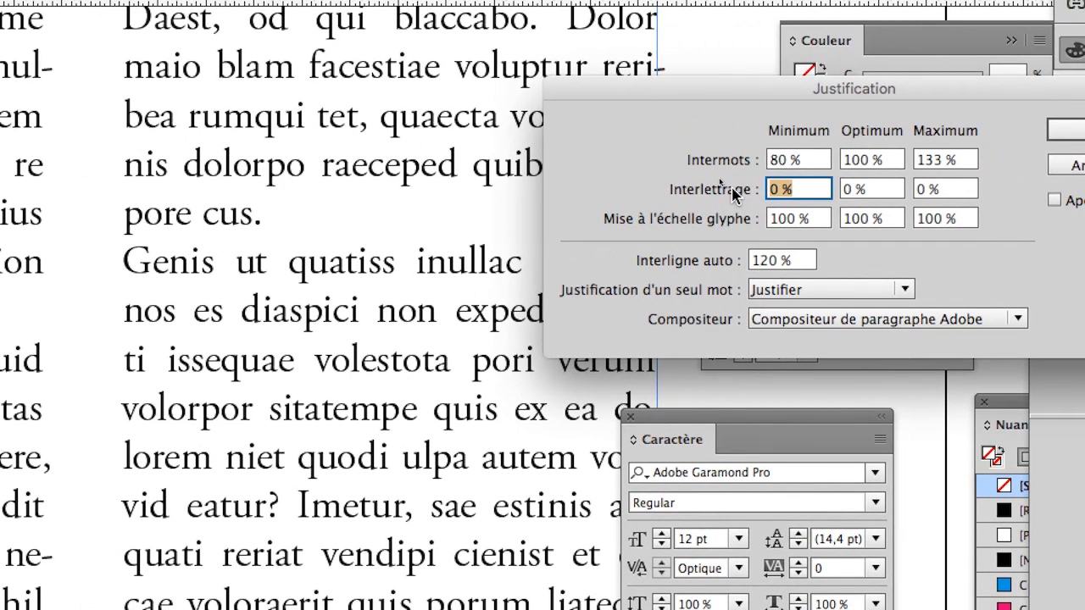
{"action": "type", "text": "-10"}
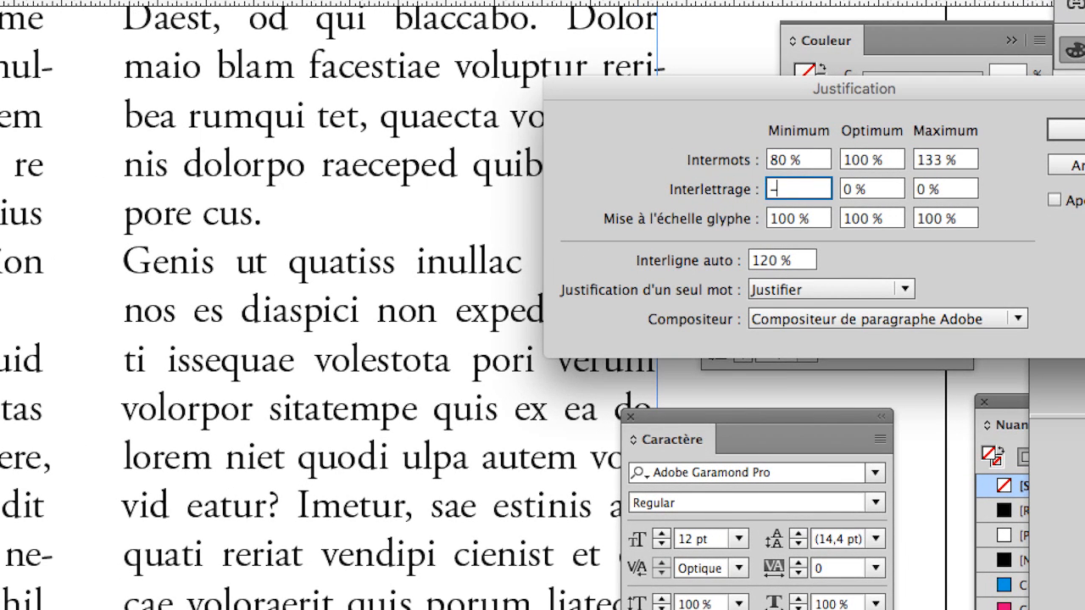
{"action": "key", "text": "Tab"}
{"action": "key", "text": "Tab"}
{"action": "type", "text": "10"}
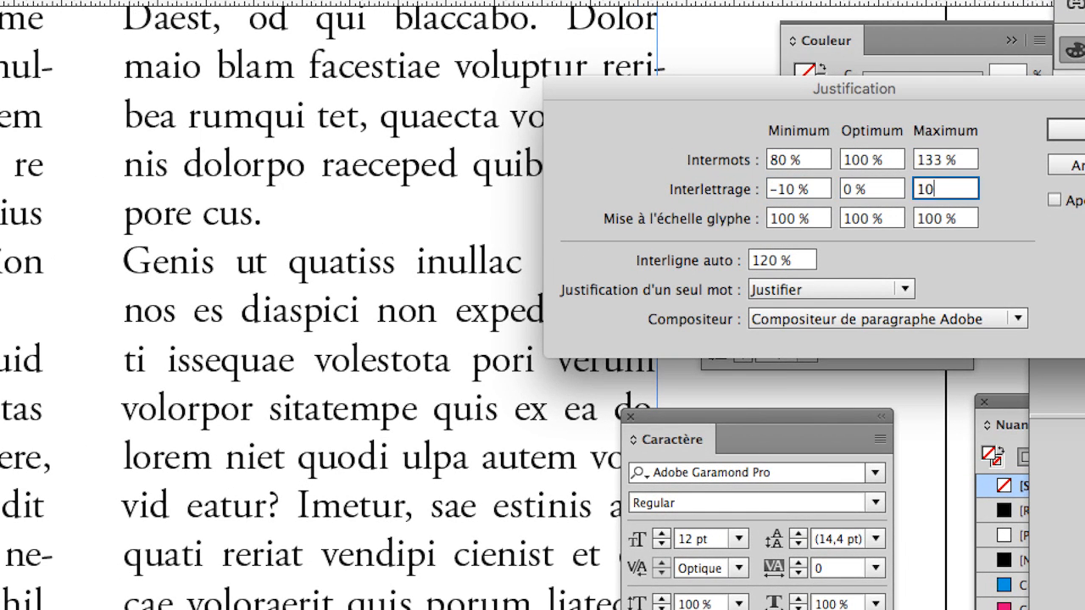
{"action": "key", "text": "Tab"}
{"action": "left_click", "coordinate": [771, 189]}
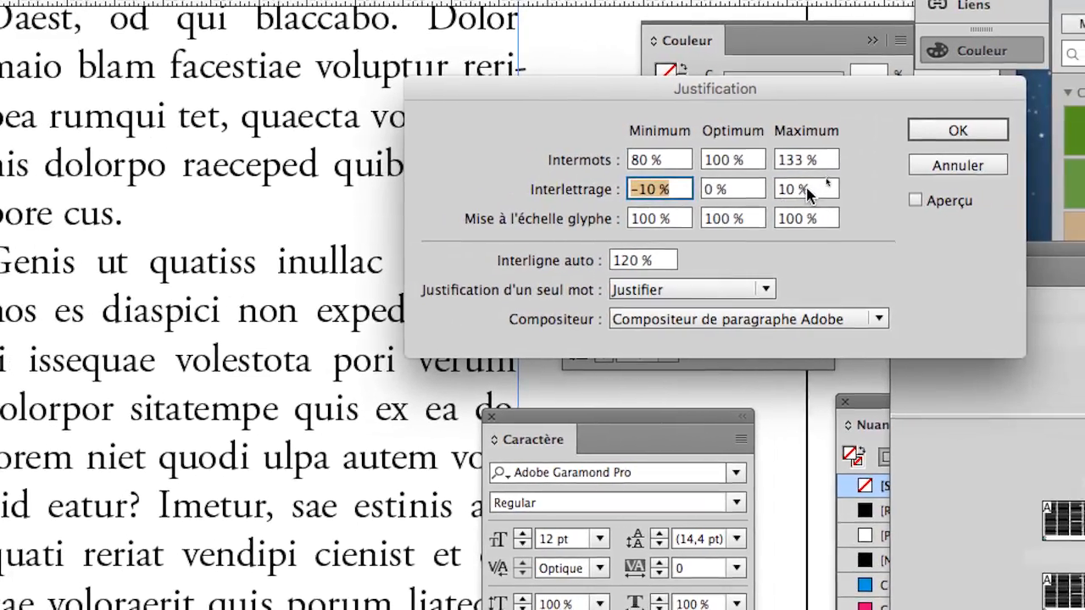
{"action": "left_click", "coordinate": [922, 190]}
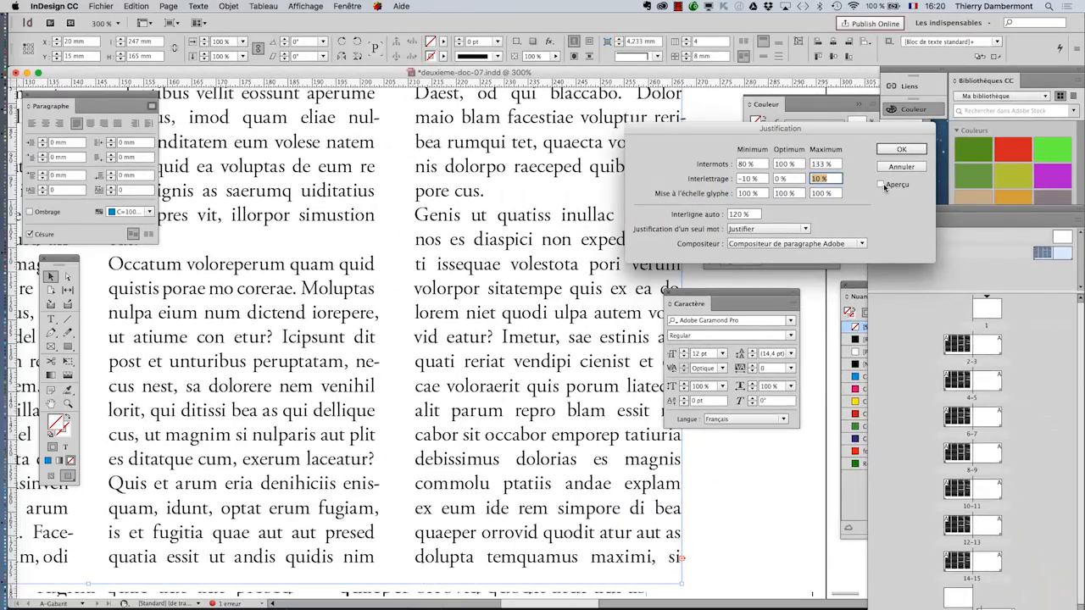
Compare the text with and without the justification preview and leave Aperçu enabled
{"action": "left_click", "coordinate": [882, 184]}
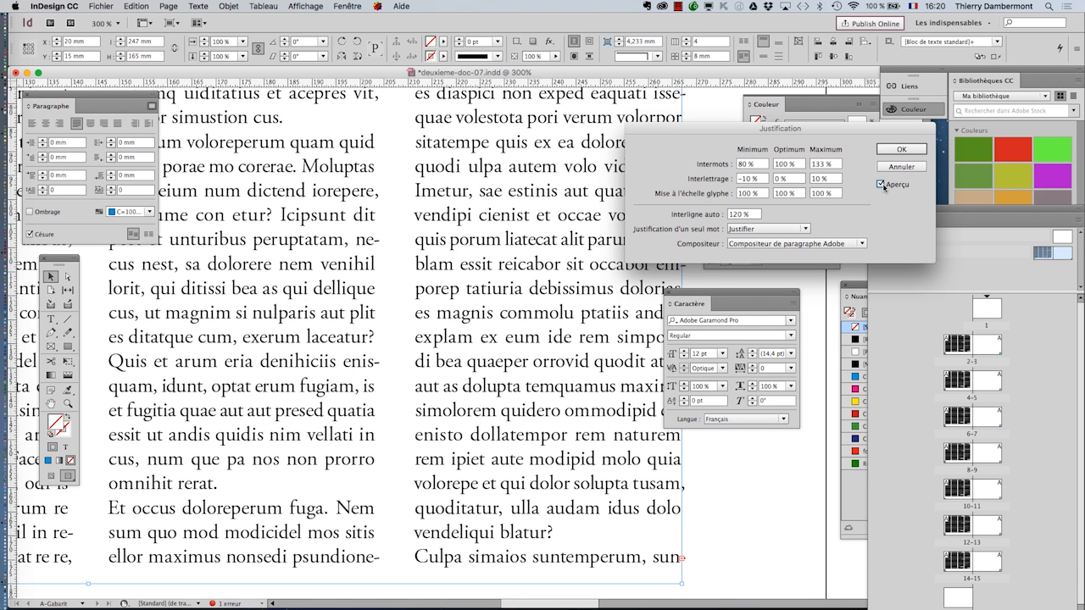
{"action": "left_click", "coordinate": [882, 184]}
{"action": "left_click", "coordinate": [882, 184]}
{"action": "left_click", "coordinate": [882, 184]}
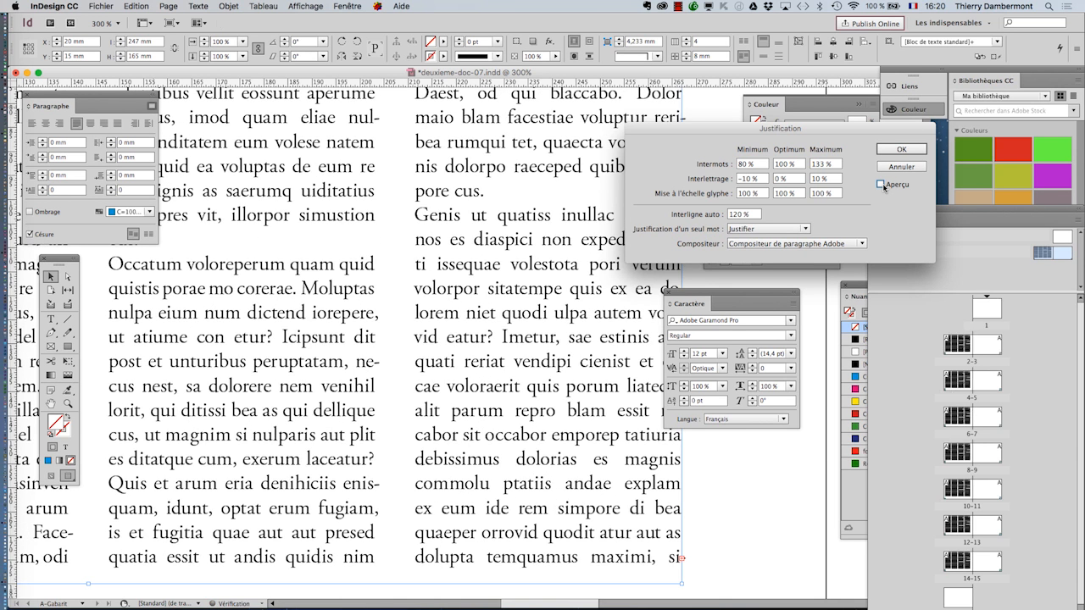
{"action": "left_click", "coordinate": [882, 184]}
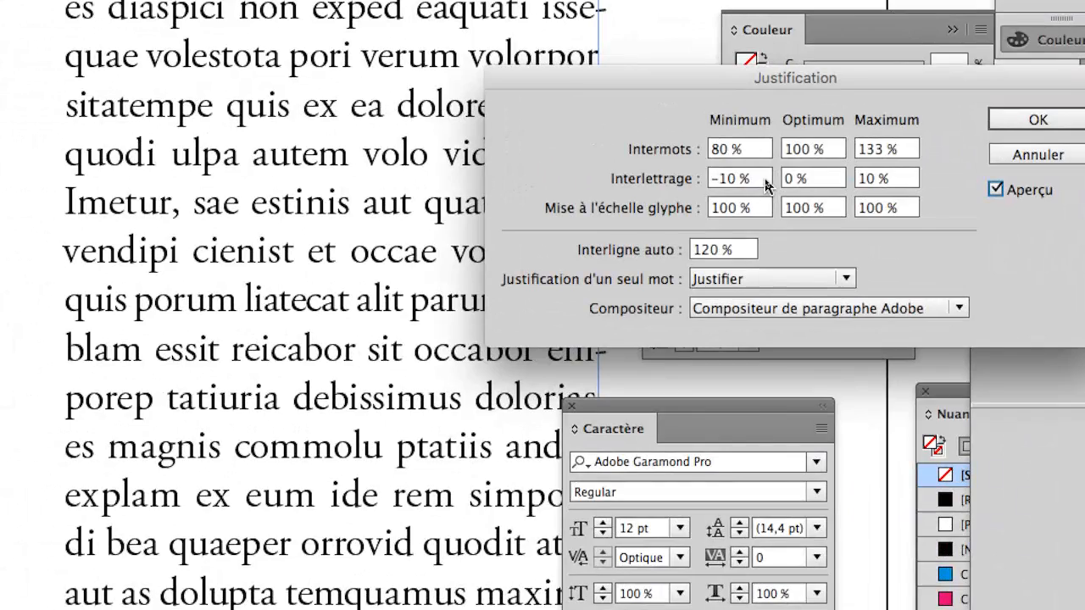
Narrow the Interlettrage range to a minimum of -5 % and a maximum of 5 %
{"action": "left_click_drag", "start_coordinate": [765, 180], "coordinate": [729, 180]}
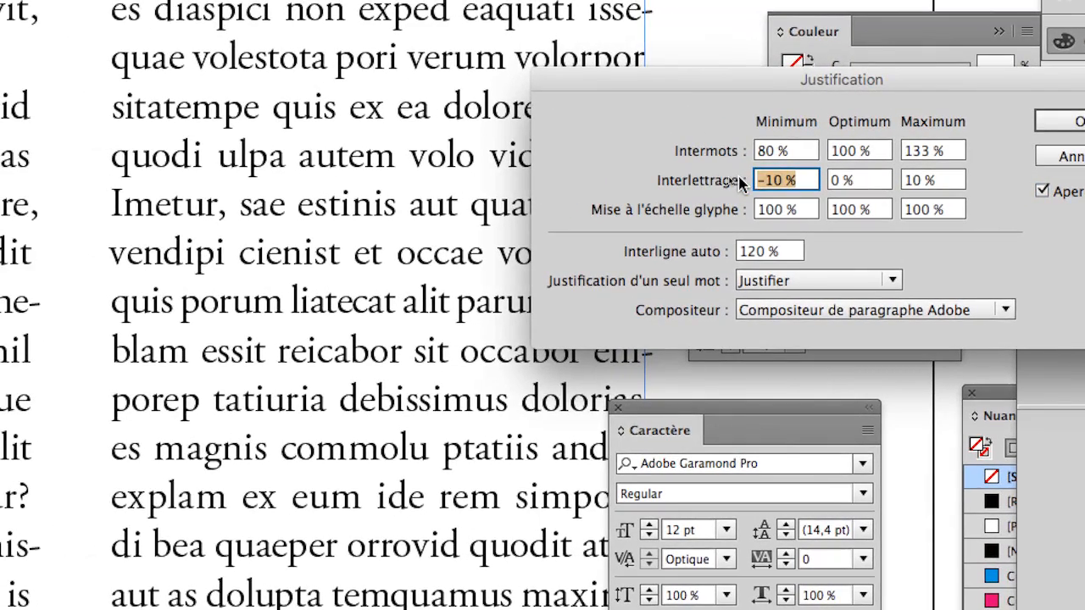
{"action": "type", "text": "-5"}
{"action": "key", "text": "Tab"}
{"action": "key", "text": "Tab"}
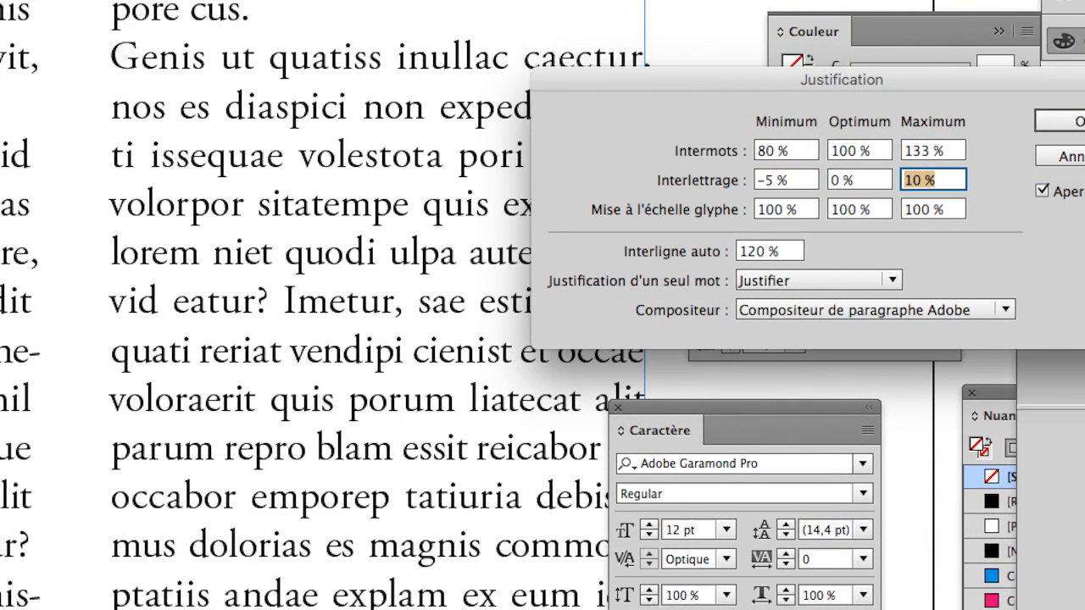
{"action": "type", "text": "5"}
{"action": "key", "text": "Tab"}
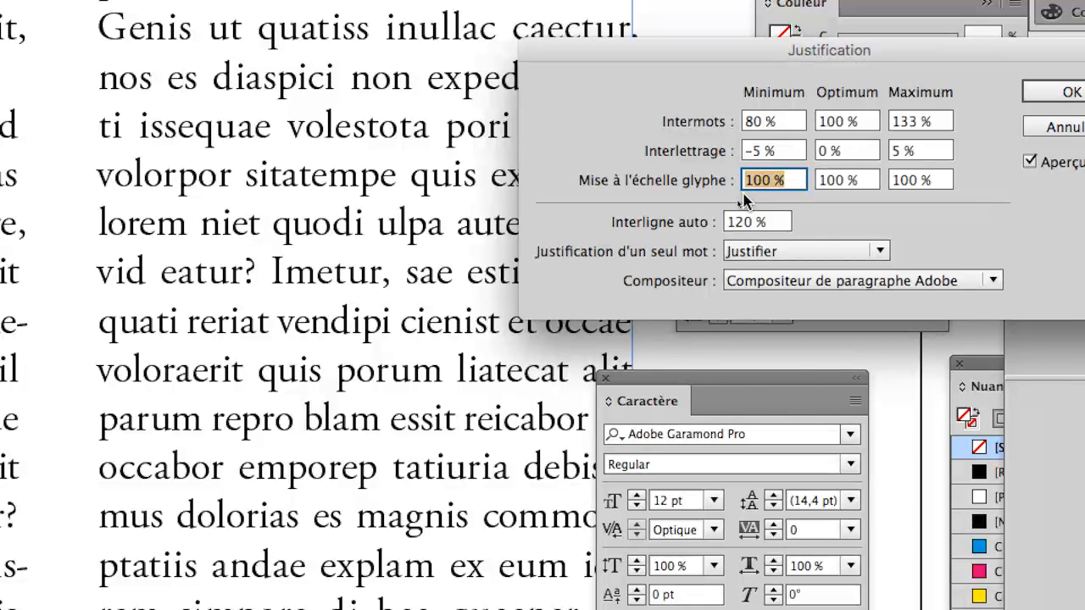
Set Mise à l'échelle glyphe to a minimum of 95 % and a maximum of 105 %
{"action": "type", "text": "95"}
{"action": "key", "text": "Tab"}
{"action": "key", "text": "Tab"}
{"action": "type", "text": "1"}
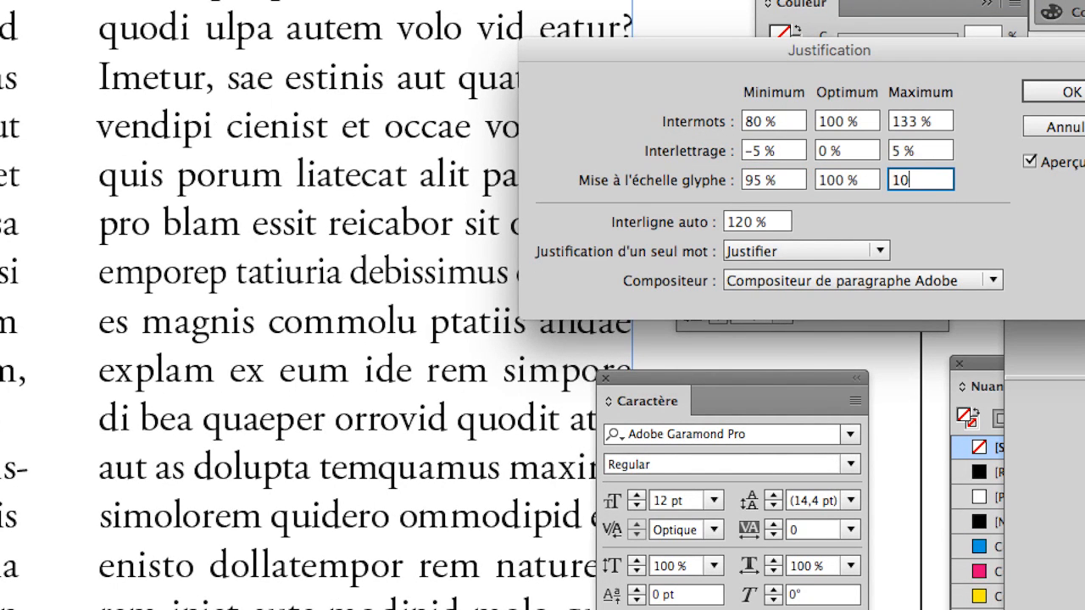
{"action": "type", "text": "05"}
{"action": "key", "text": "Tab"}
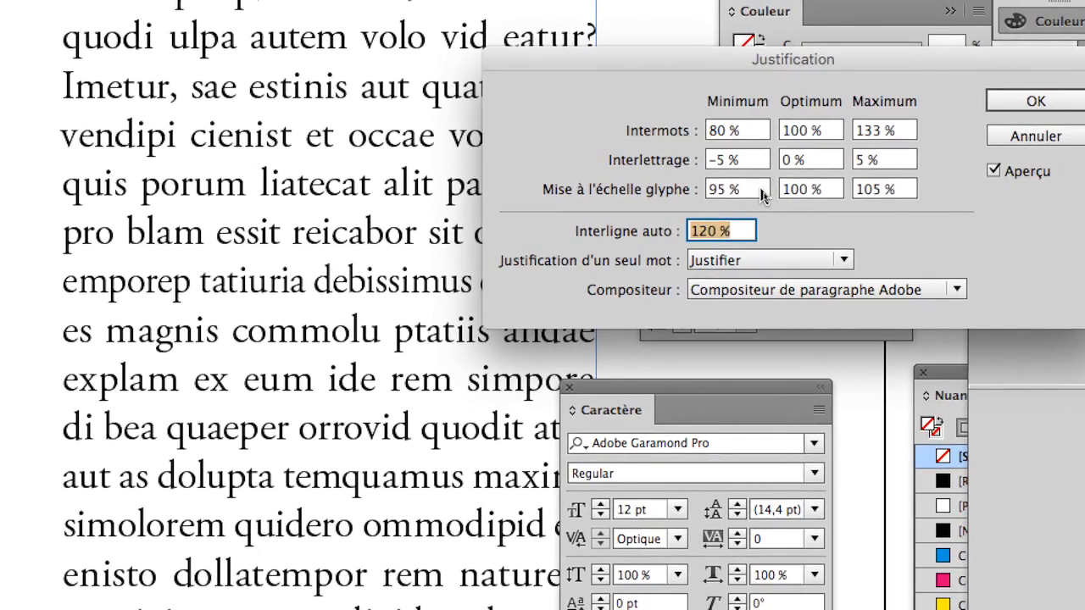
Widen the Mise à l'échelle glyphe range to a minimum of 90 % and a maximum of 110 %
{"action": "left_click_drag", "start_coordinate": [788, 181], "coordinate": [759, 184]}
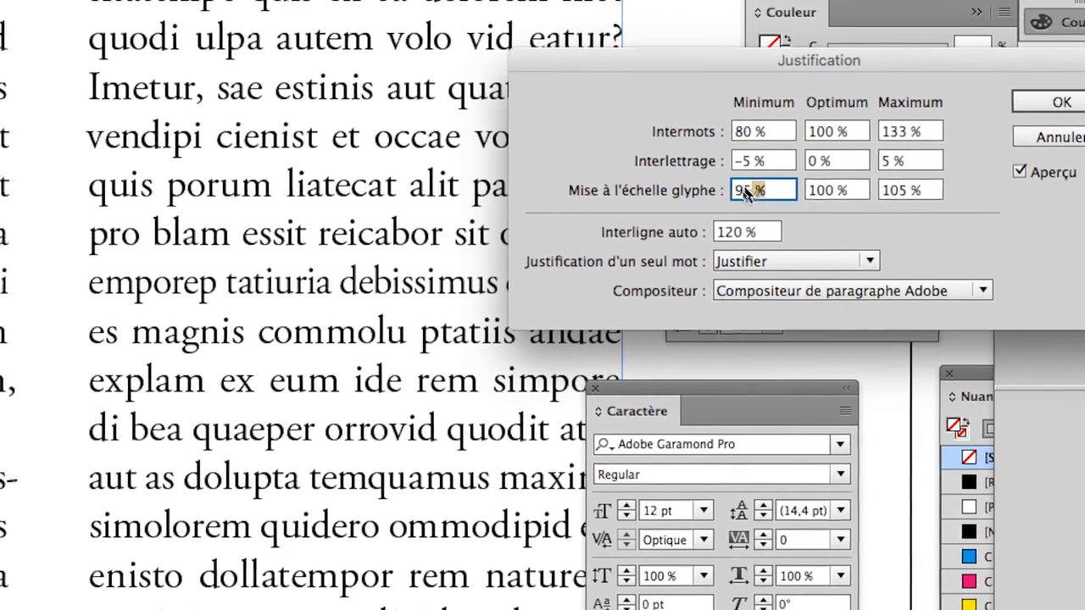
{"action": "key", "text": "BackSpace"}
{"action": "key", "text": "BackSpace"}
{"action": "type", "text": "0"}
{"action": "key", "text": "Tab"}
{"action": "key", "text": "Tab"}
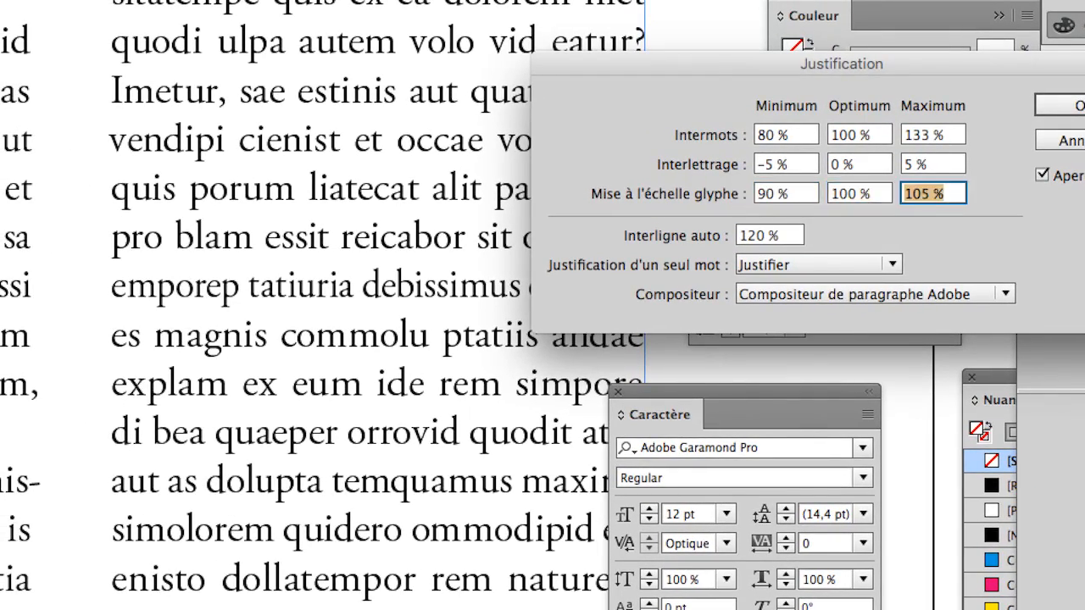
{"action": "type", "text": "110"}
{"action": "key", "text": "Tab"}
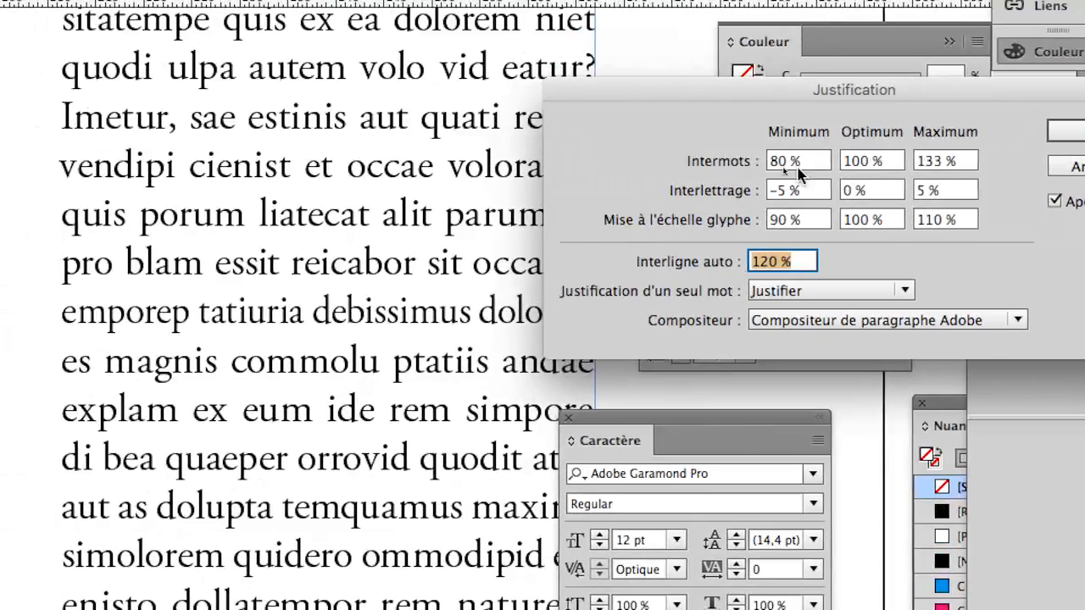
Set the Intermots justification to a minimum of 90 % and a maximum of 120 %
{"action": "left_click", "coordinate": [798, 166]}
{"action": "type", "text": "90"}
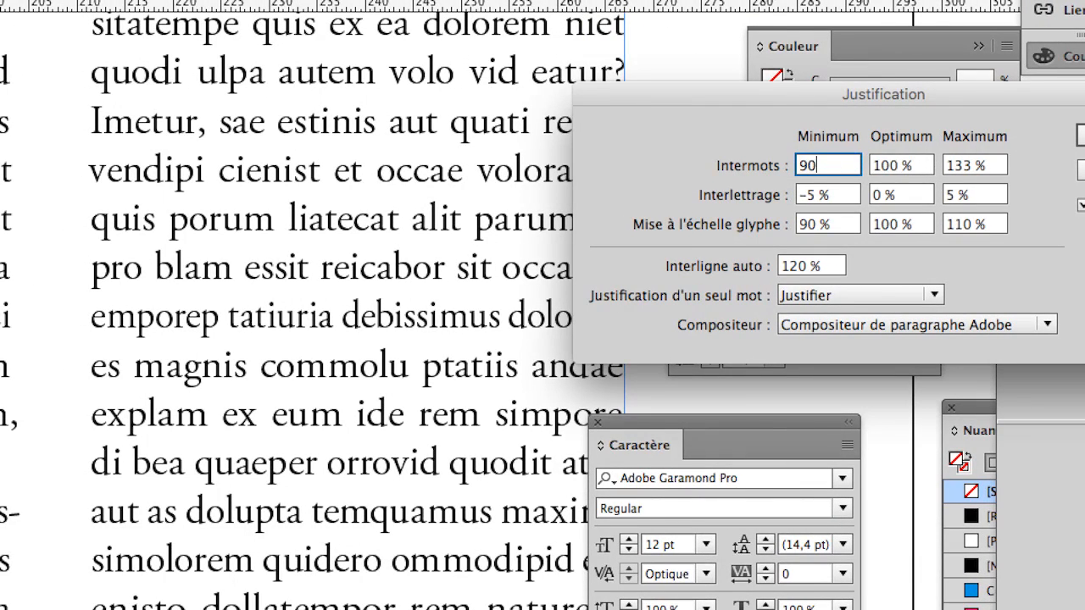
{"action": "key", "text": "Tab"}
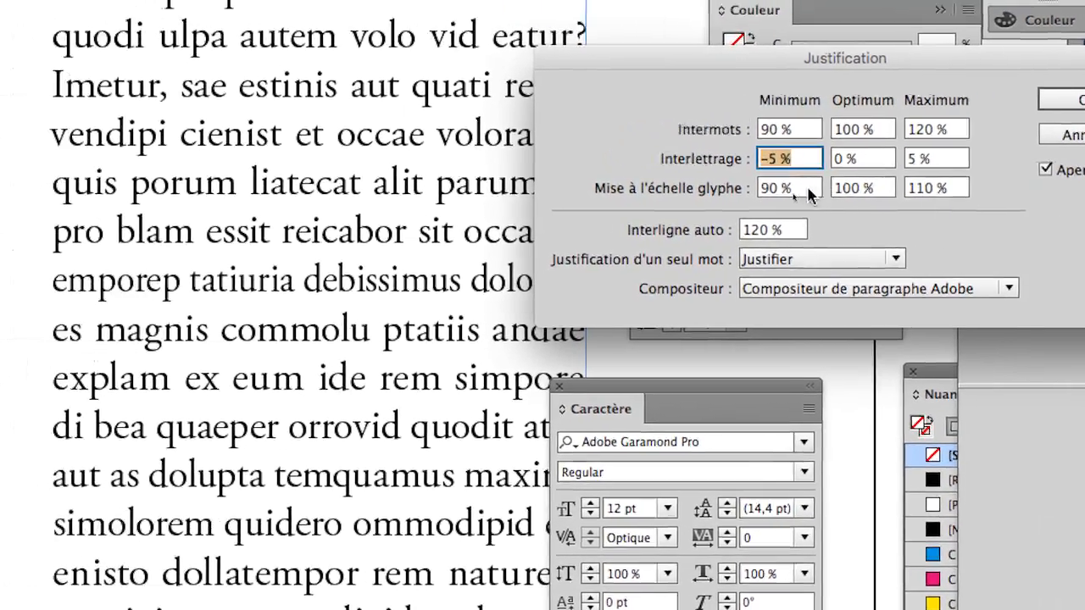
Set the Mise à l'échelle glyphe minimum to 100 % and apply the justification settings to the text frame
{"action": "left_click", "coordinate": [729, 193]}
{"action": "type", "text": "10"}
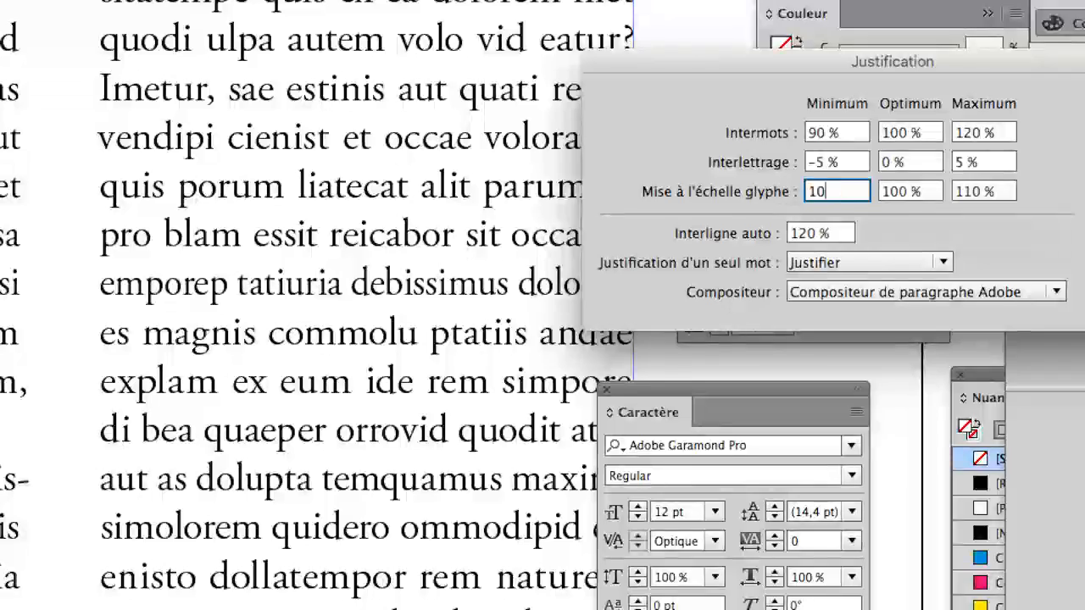
{"action": "type", "text": "0"}
{"action": "key", "text": "Tab"}
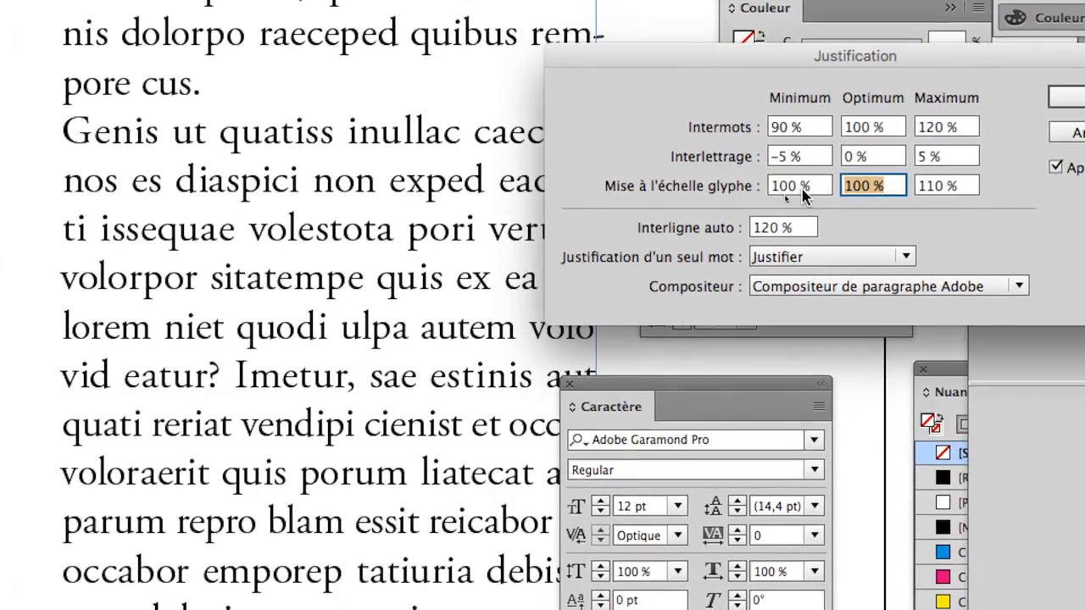
{"action": "left_click", "coordinate": [860, 191]}
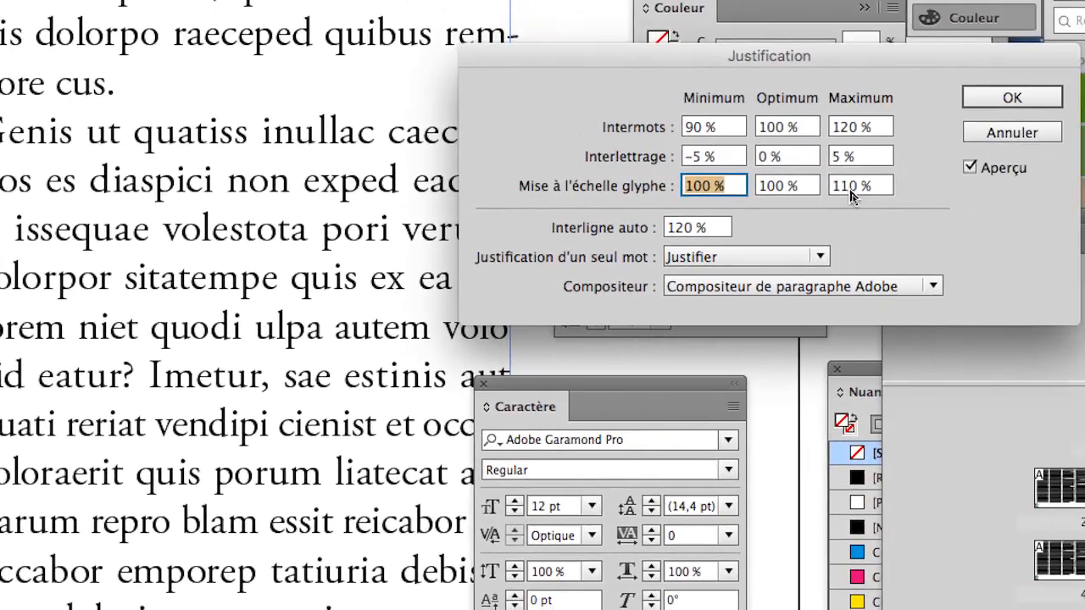
{"action": "left_click", "coordinate": [894, 192]}
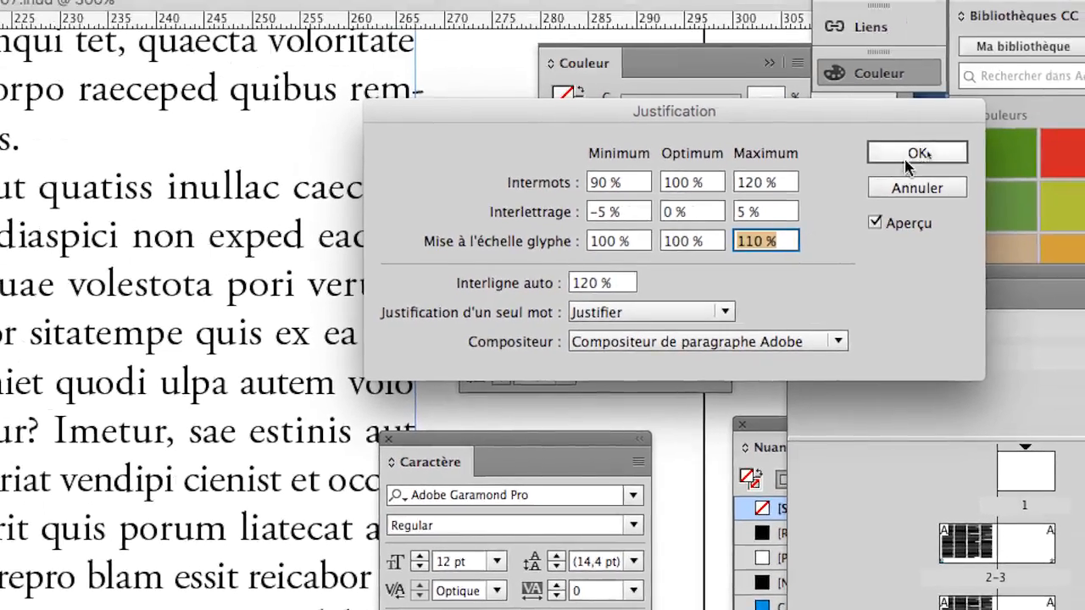
{"action": "left_click", "coordinate": [907, 165]}
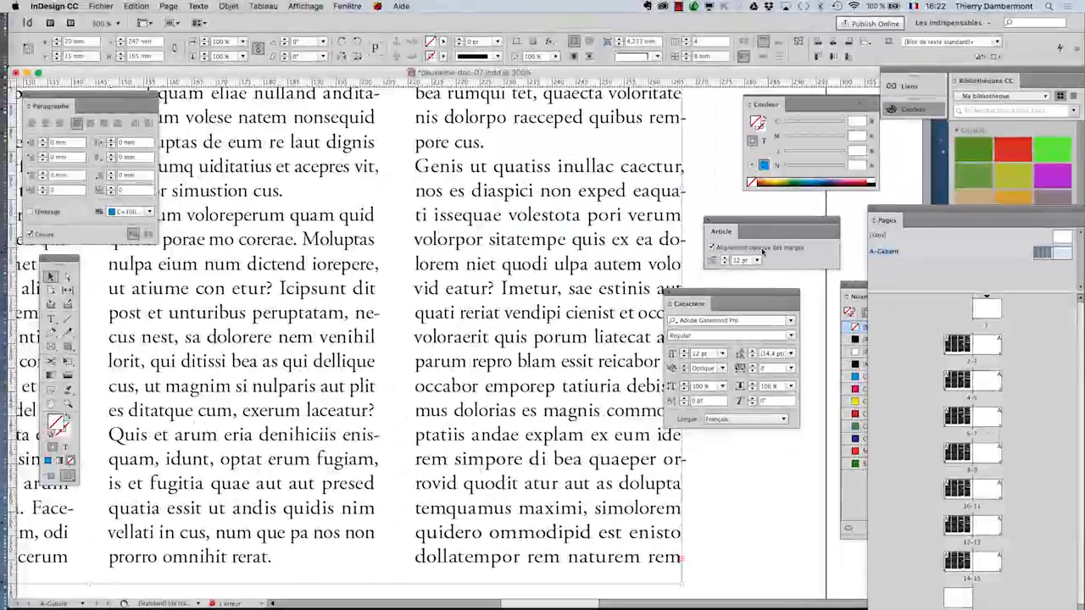
Turn off Couper le dernier mot, Césure des mots en capitales and Césure sur la colonne in the paragraph's hyphenation settings
{"action": "left_click", "coordinate": [151, 106]}
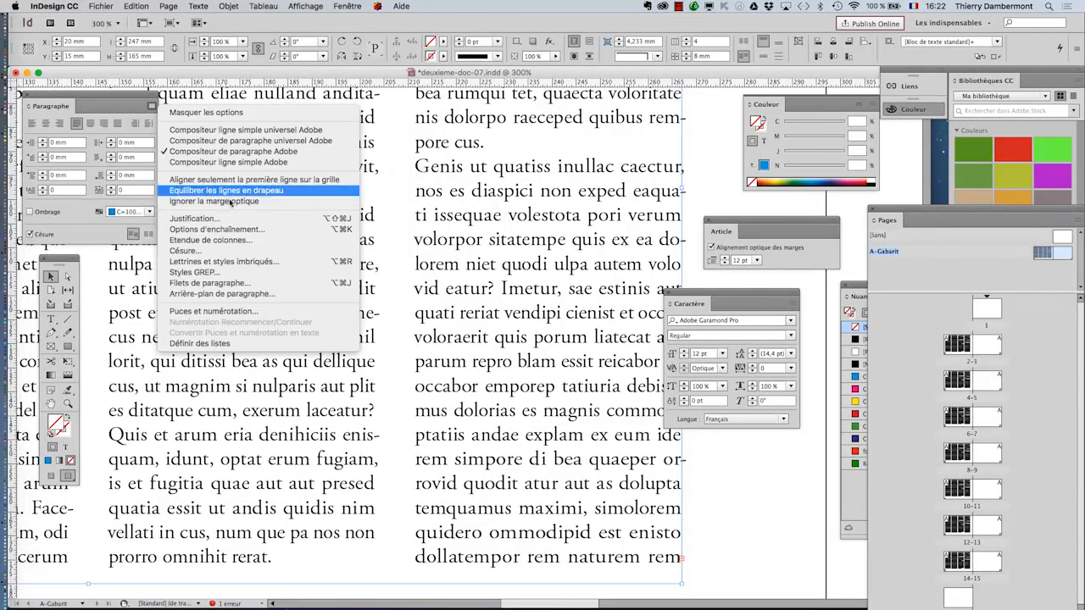
{"action": "left_click", "coordinate": [254, 251]}
{"action": "left_click_drag", "start_coordinate": [420, 359], "coordinate": [755, 161]}
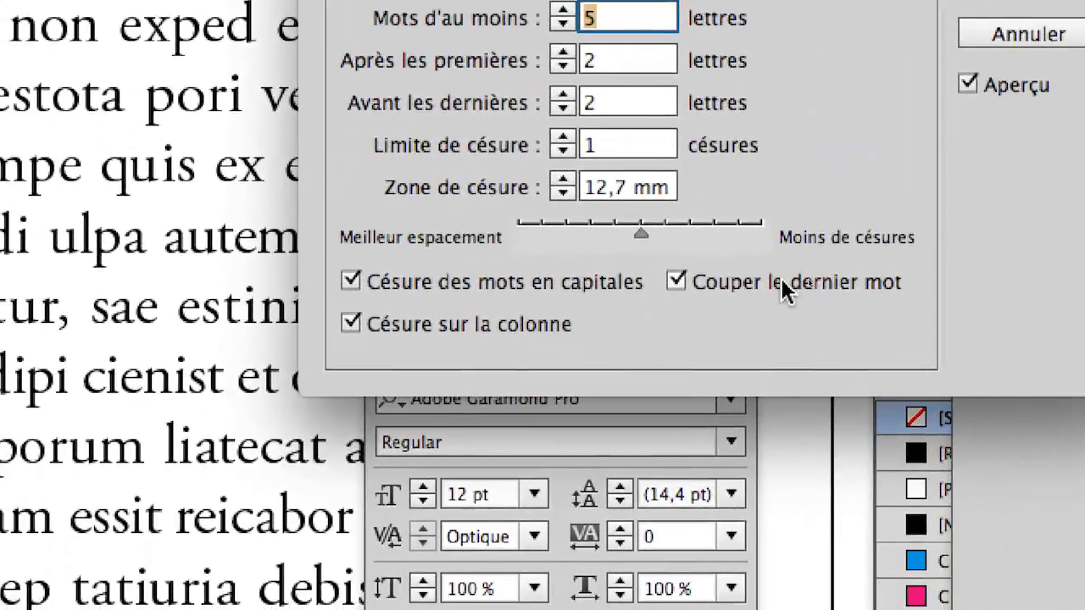
{"action": "left_click", "coordinate": [781, 278]}
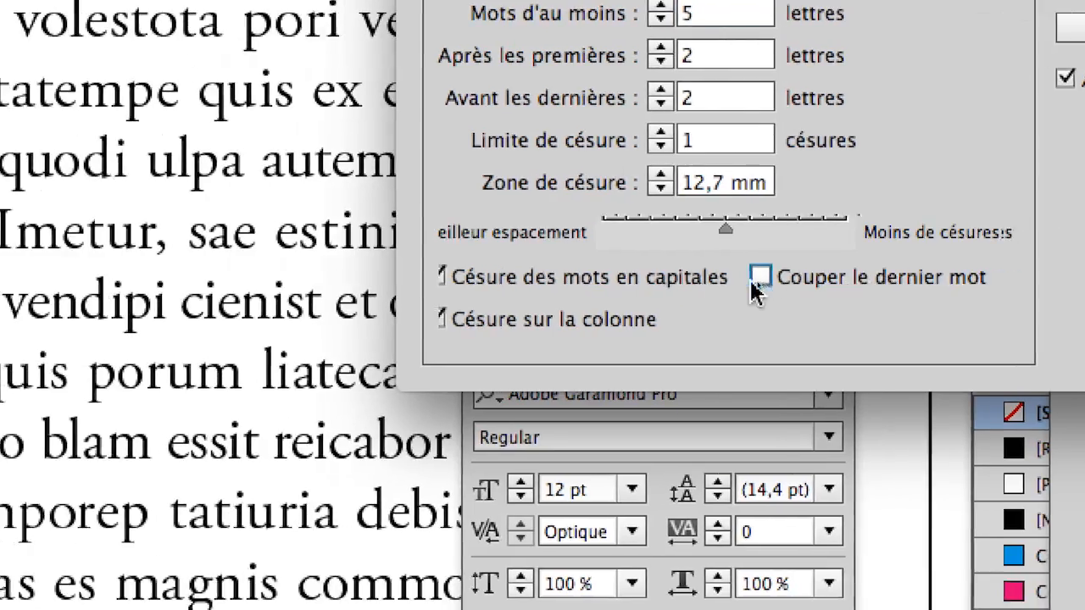
{"action": "left_click", "coordinate": [573, 280]}
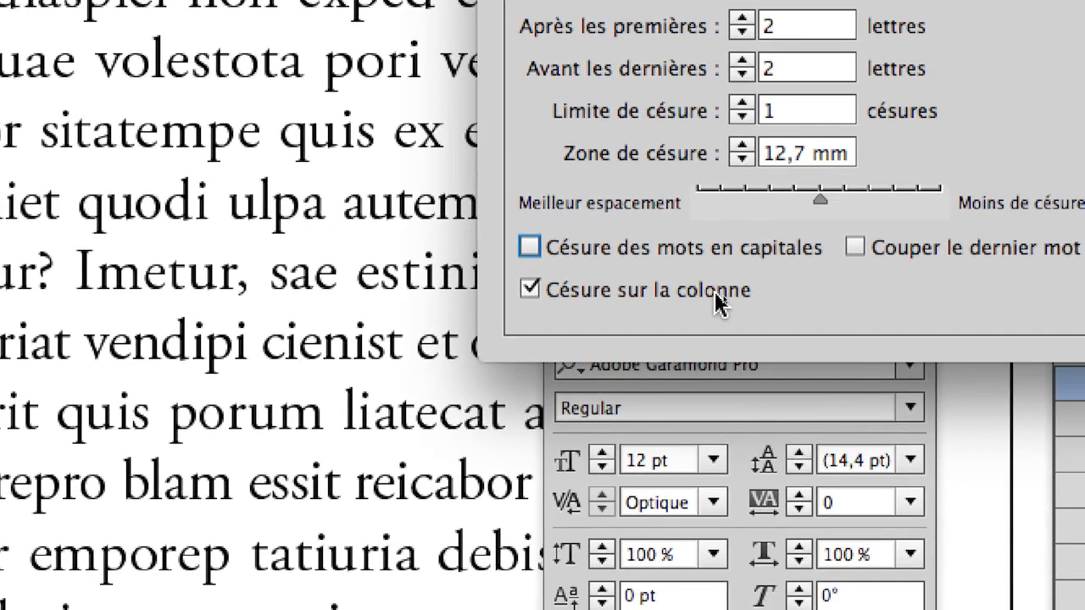
{"action": "left_click", "coordinate": [715, 297]}
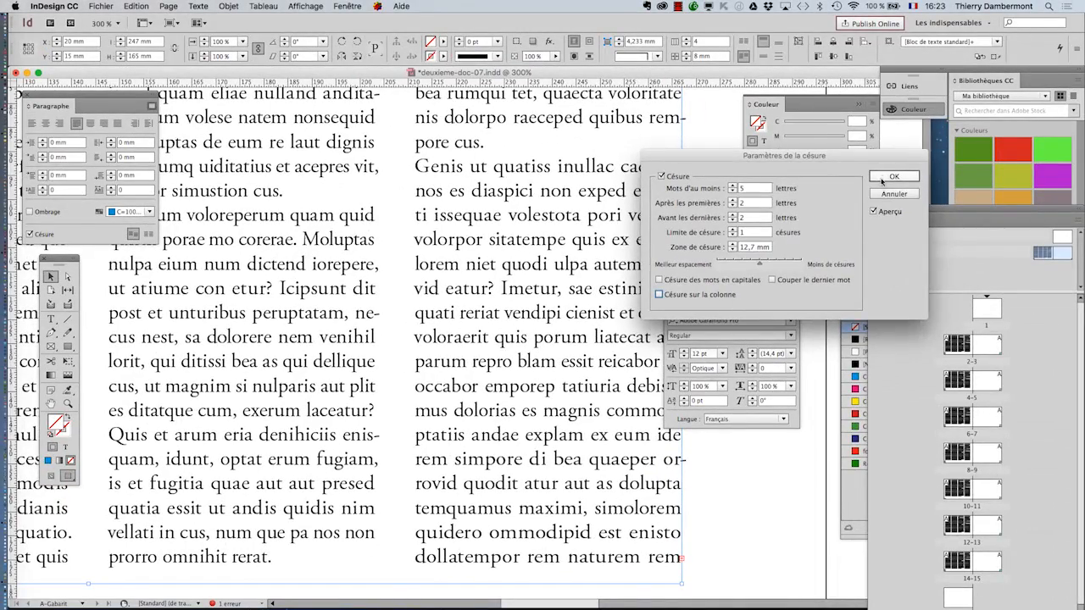
{"action": "left_click", "coordinate": [886, 183]}
Start saving the document as a new InDesign file in the ID-premier-jour folder
{"action": "scroll", "coordinate": [593, 402], "scroll_direction": "down", "scroll_amount": 1}
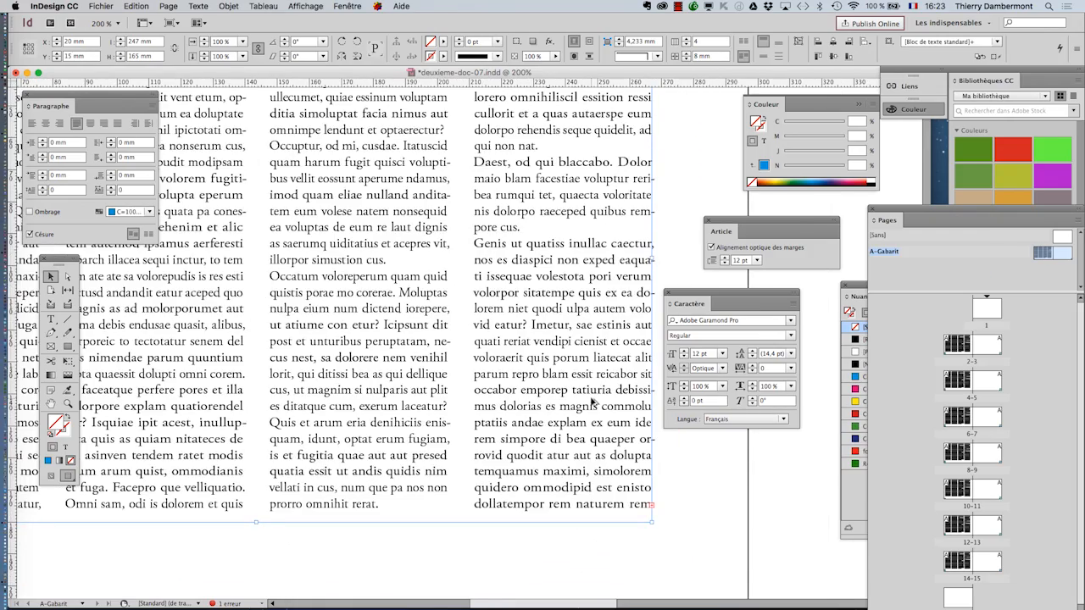
{"action": "scroll", "coordinate": [594, 402], "scroll_direction": "down", "scroll_amount": 1}
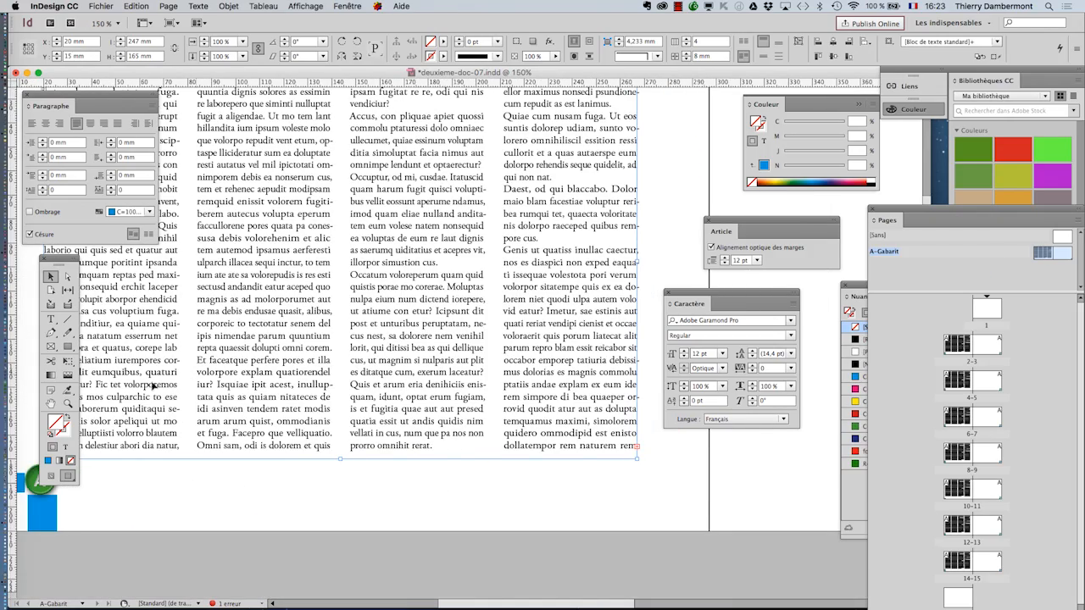
{"action": "left_click", "coordinate": [51, 404]}
{"action": "left_click_drag", "start_coordinate": [356, 195], "coordinate": [484, 246]}
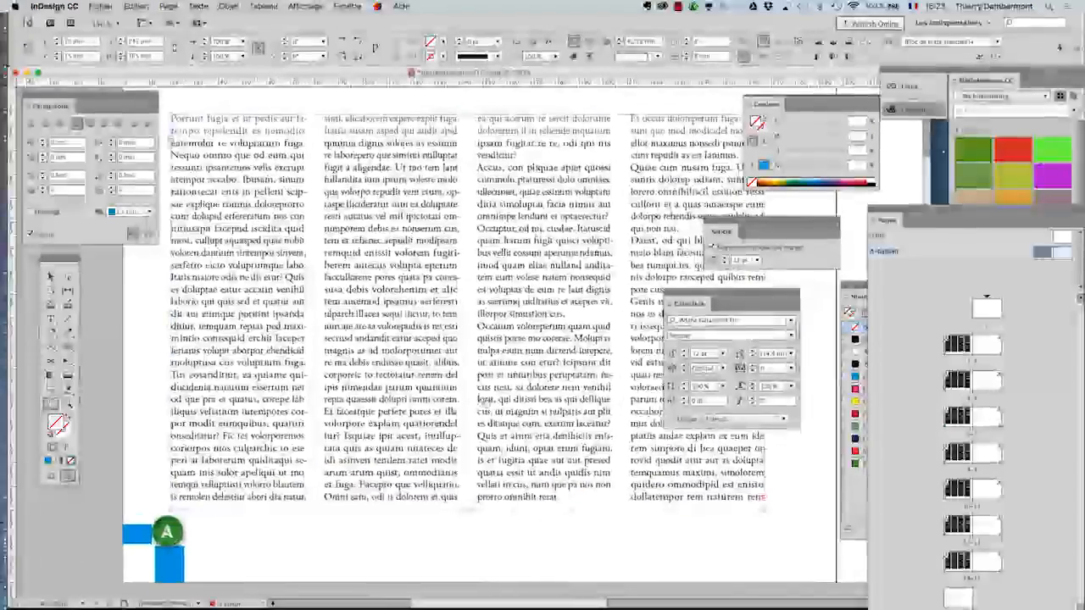
{"action": "left_click_drag", "start_coordinate": [609, 270], "coordinate": [544, 267]}
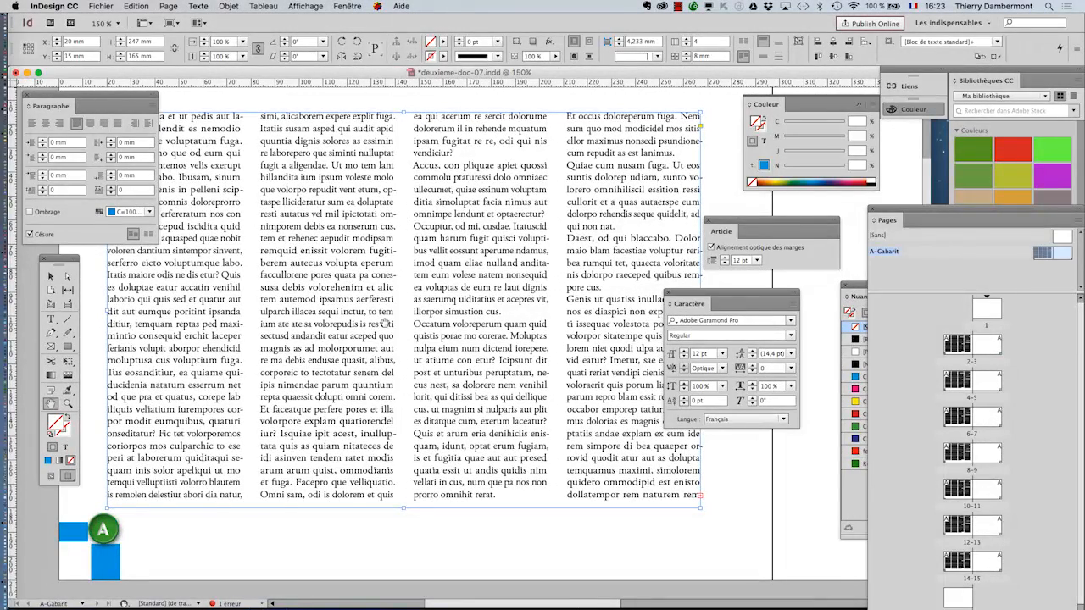
{"action": "left_click", "coordinate": [101, 6]}
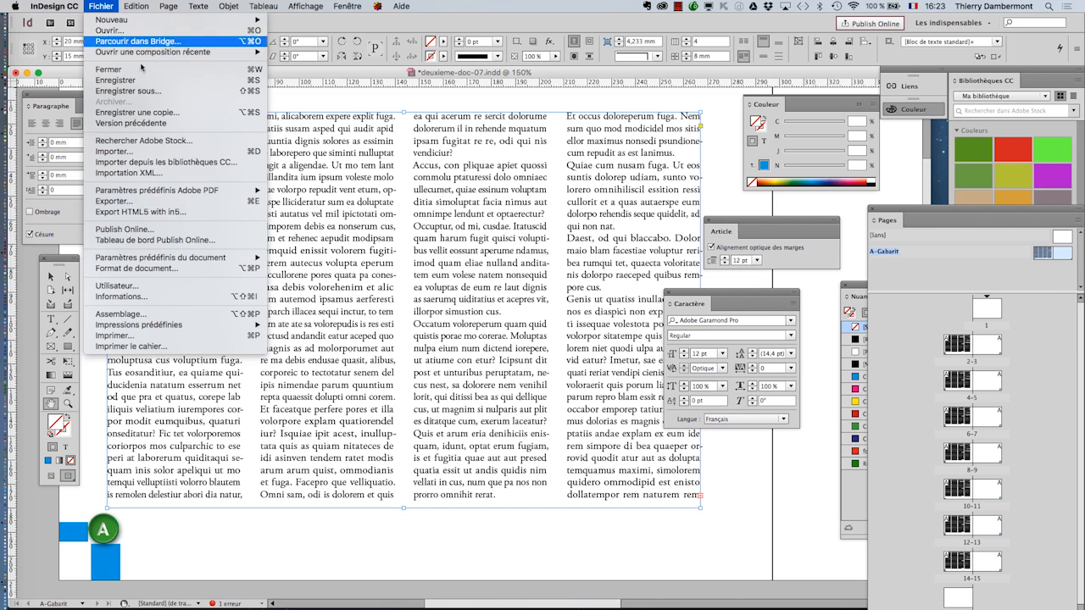
{"action": "left_click", "coordinate": [151, 91]}
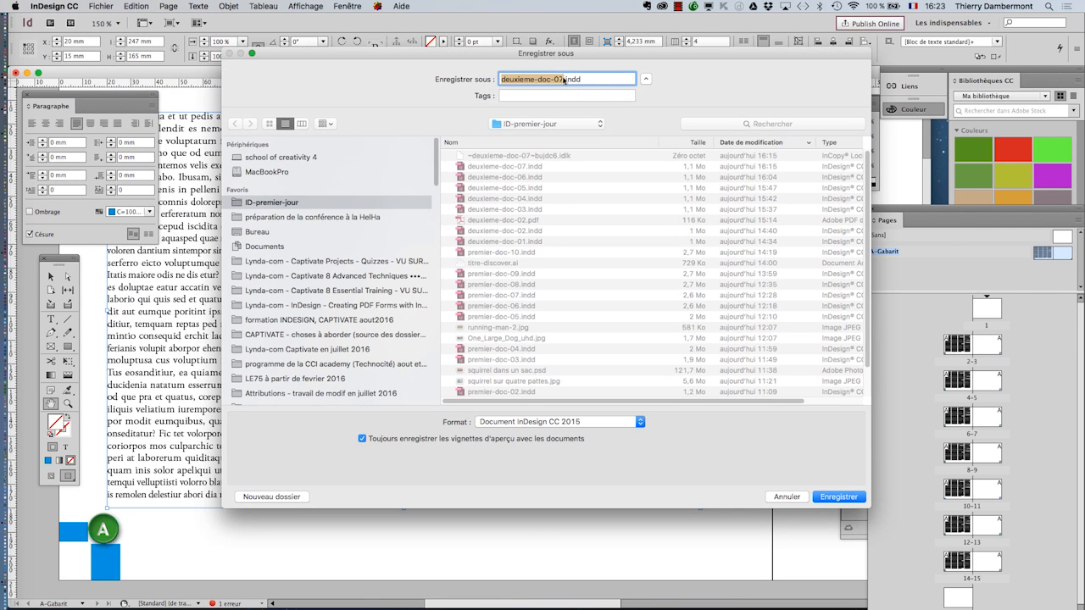